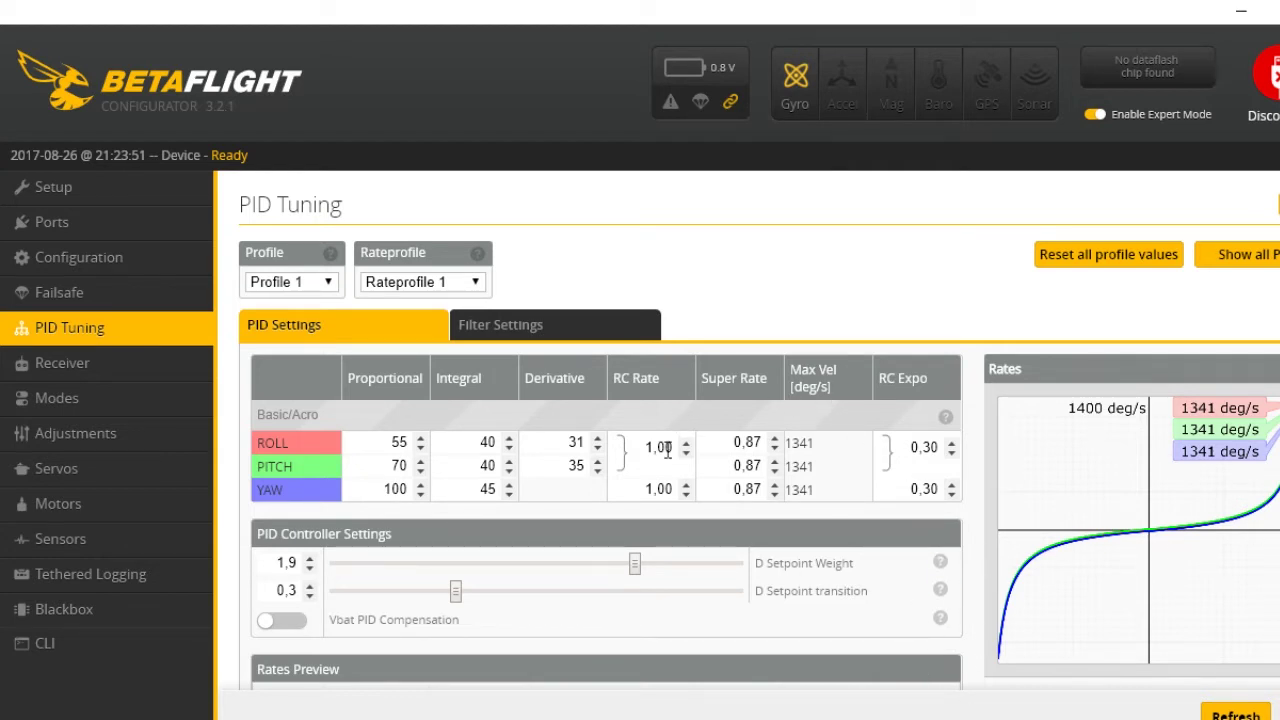
Set the Super Rate of the roll, pitch and yaw axes to 0
drag(727, 443, 777, 450)
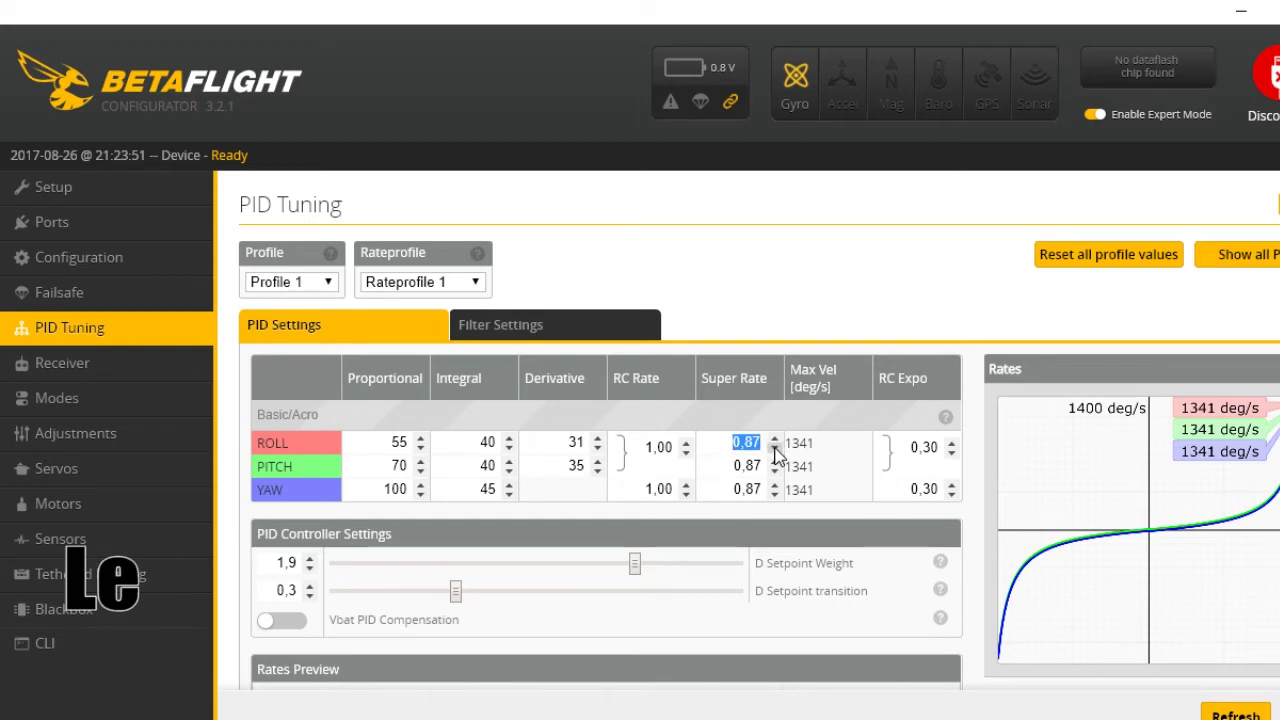
text(0)
key(Tab)
text(1)
key(Tab)
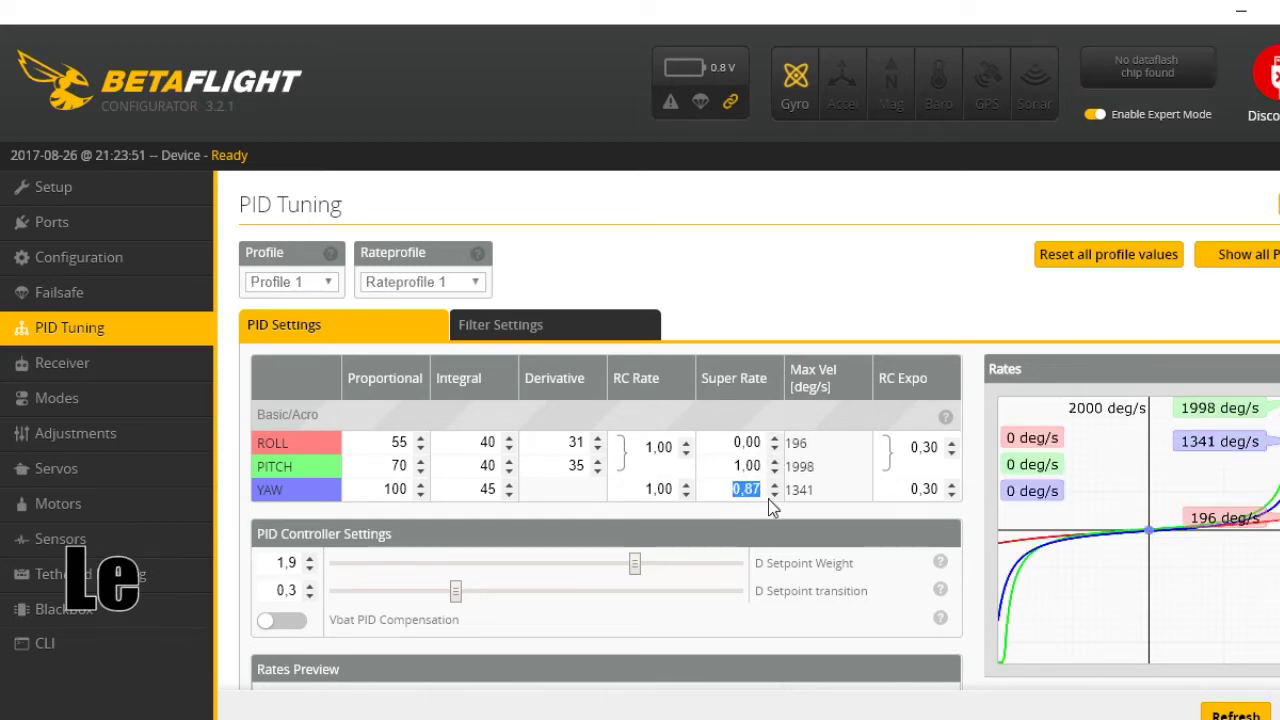
text(0)
key(shift+Tab)
text(0)
Set the RC Expo to 0 for roll and pitch as well as for yaw
key(Tab)
text(0)
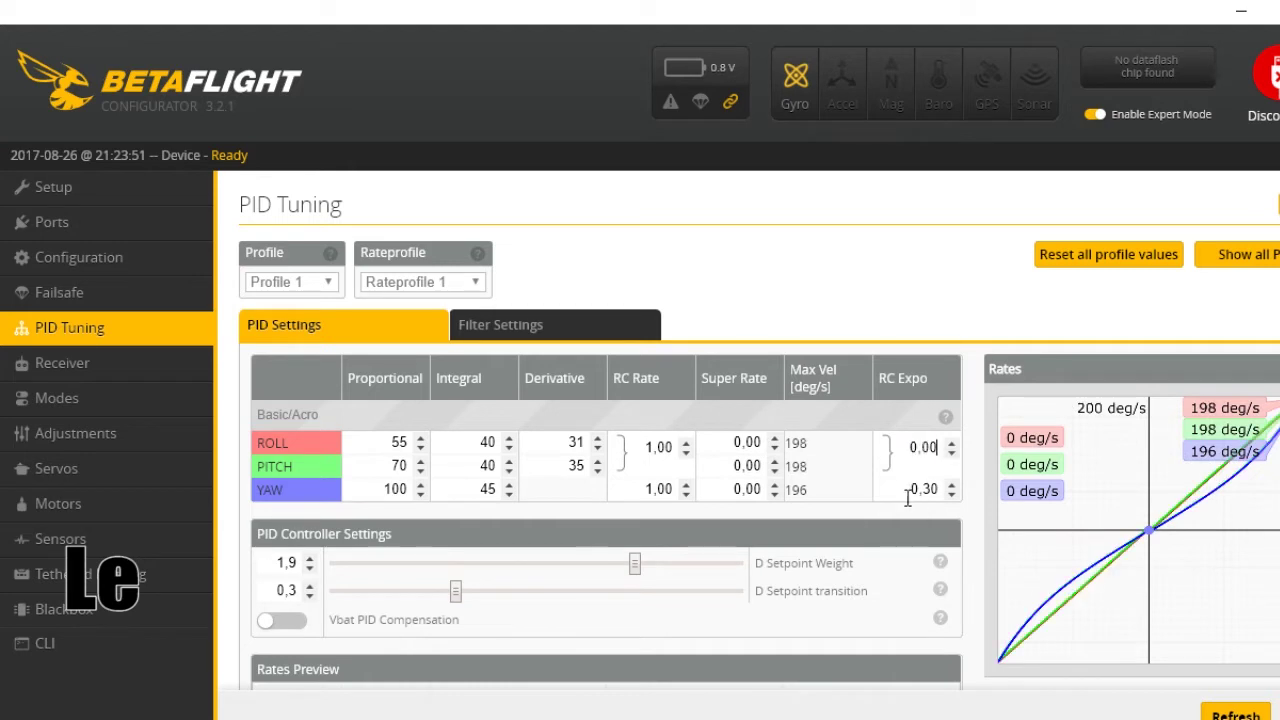
key(Tab)
text(0)
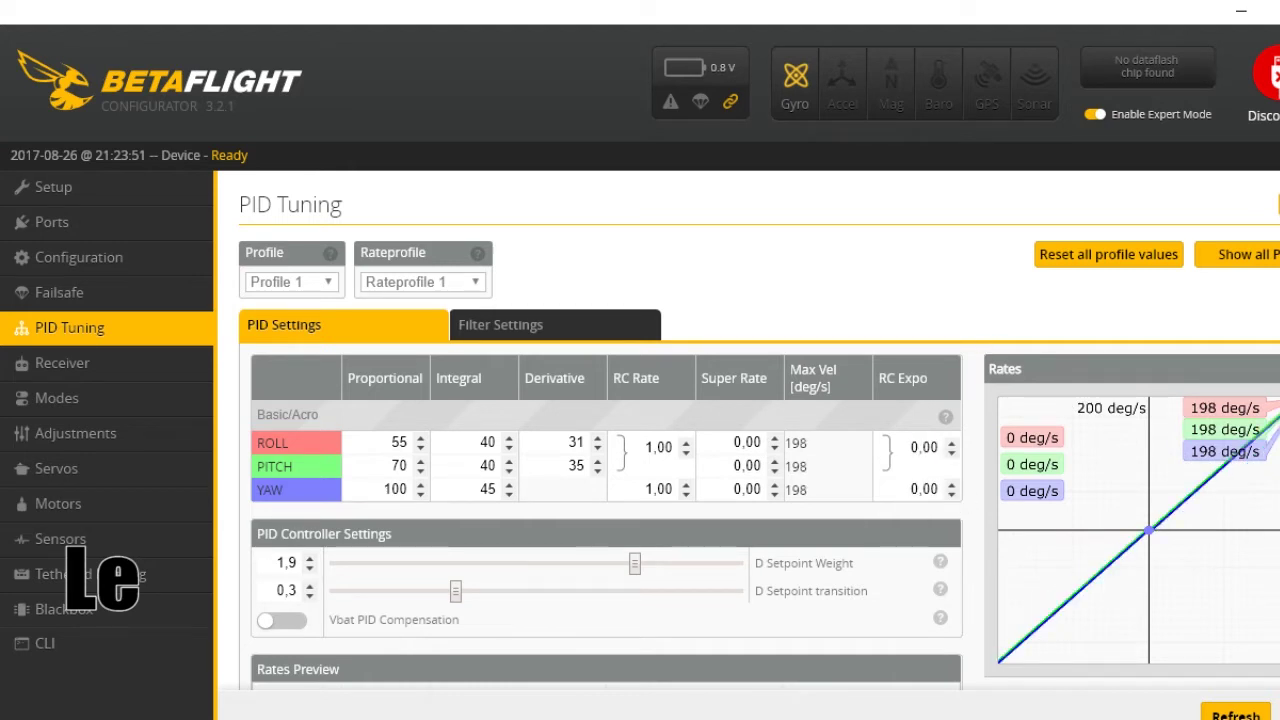
Set the yaw Super Rate to 0.87
drag(642, 448, 680, 450)
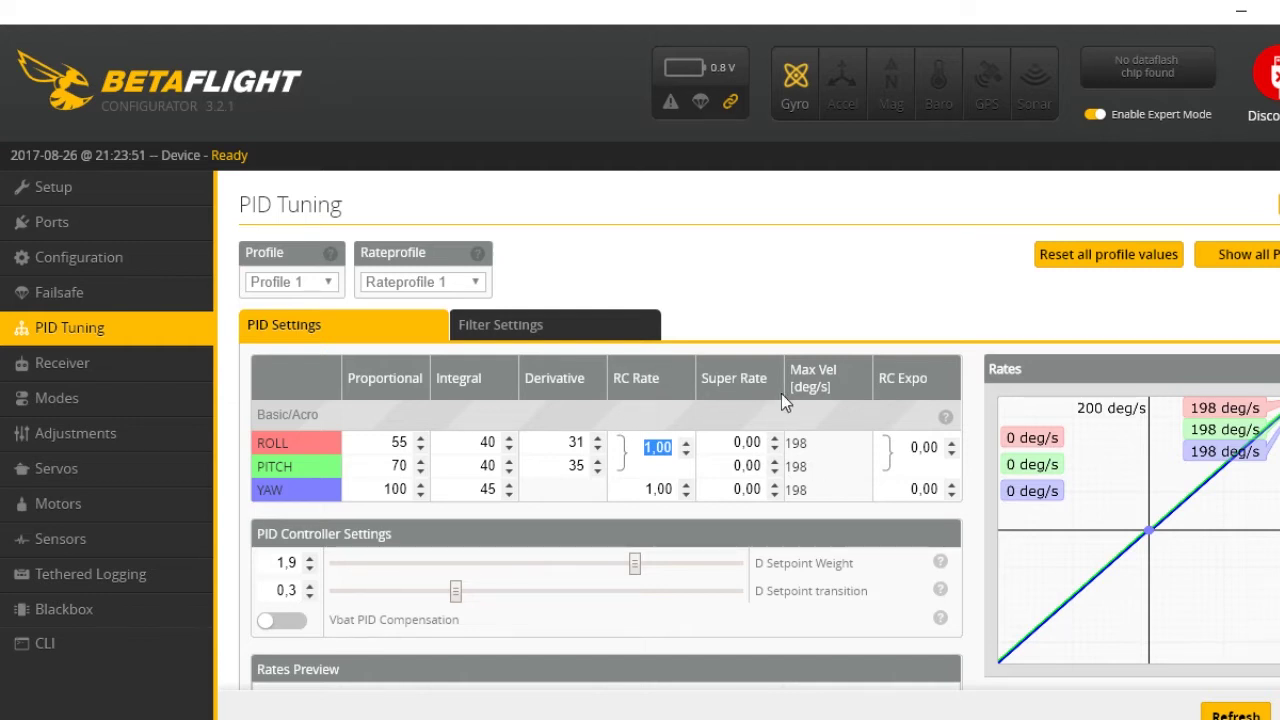
click(638, 454)
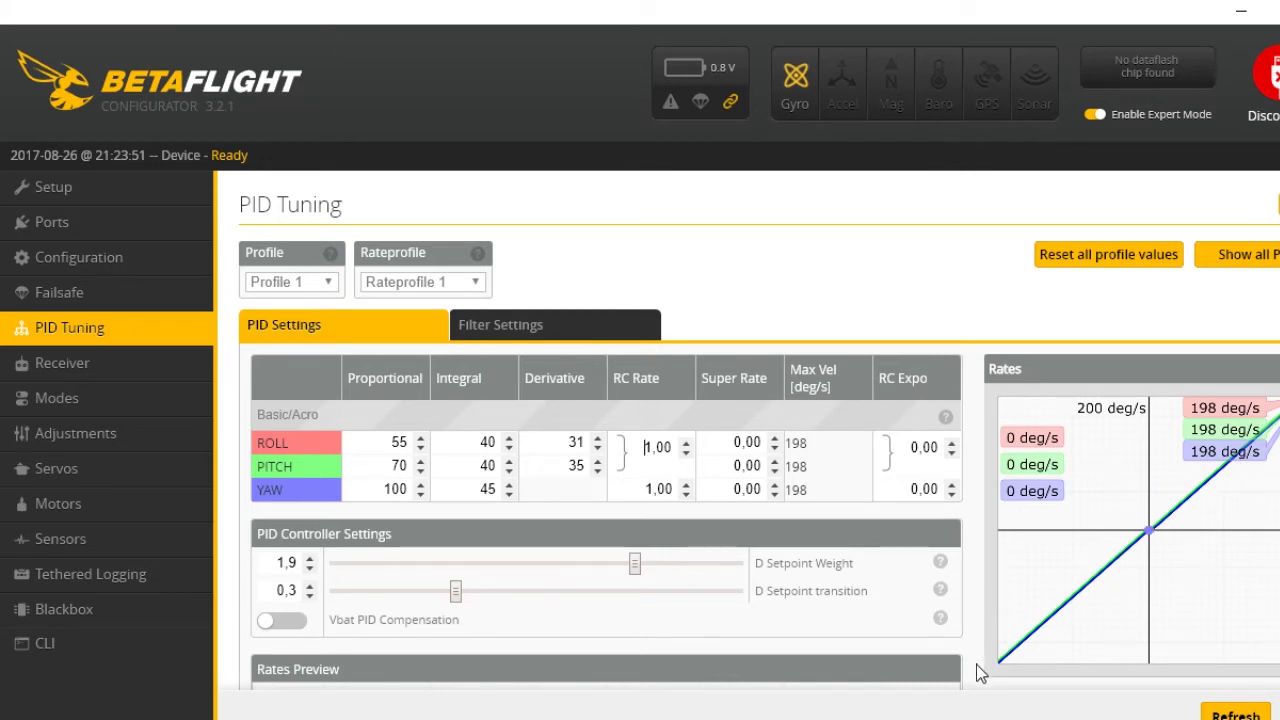
drag(624, 489, 680, 489)
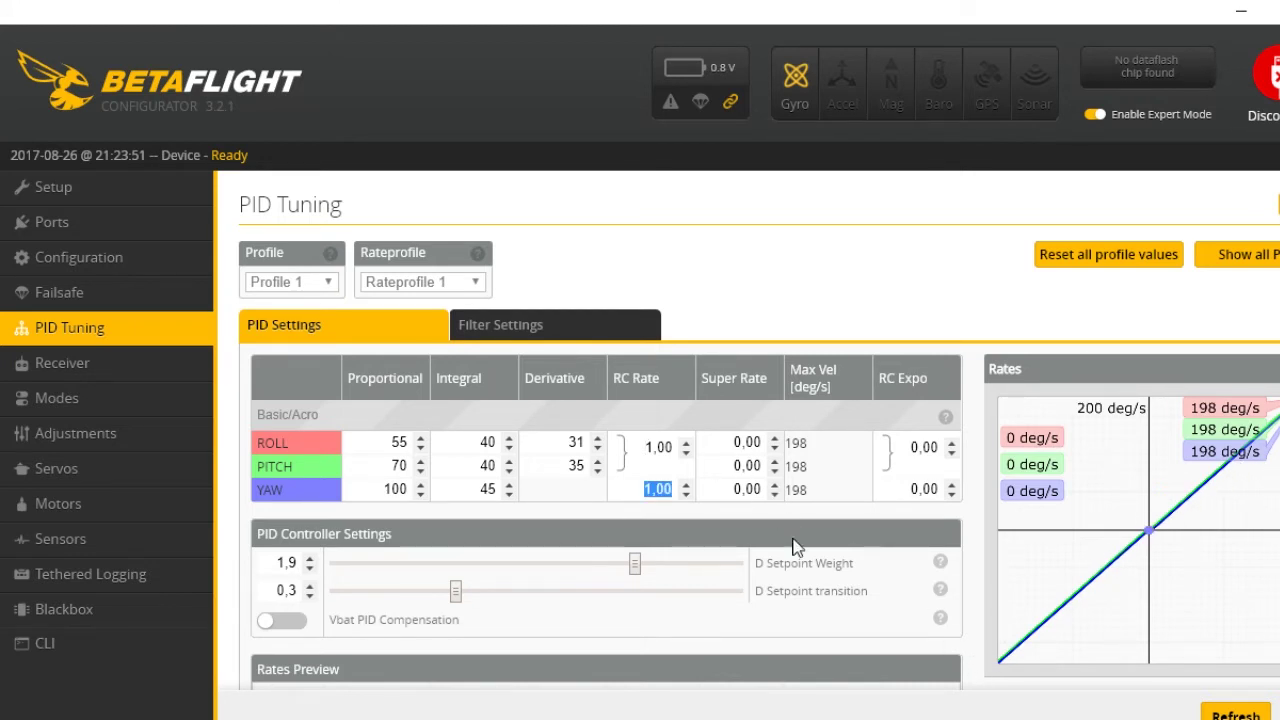
key(Tab)
text(0.87)
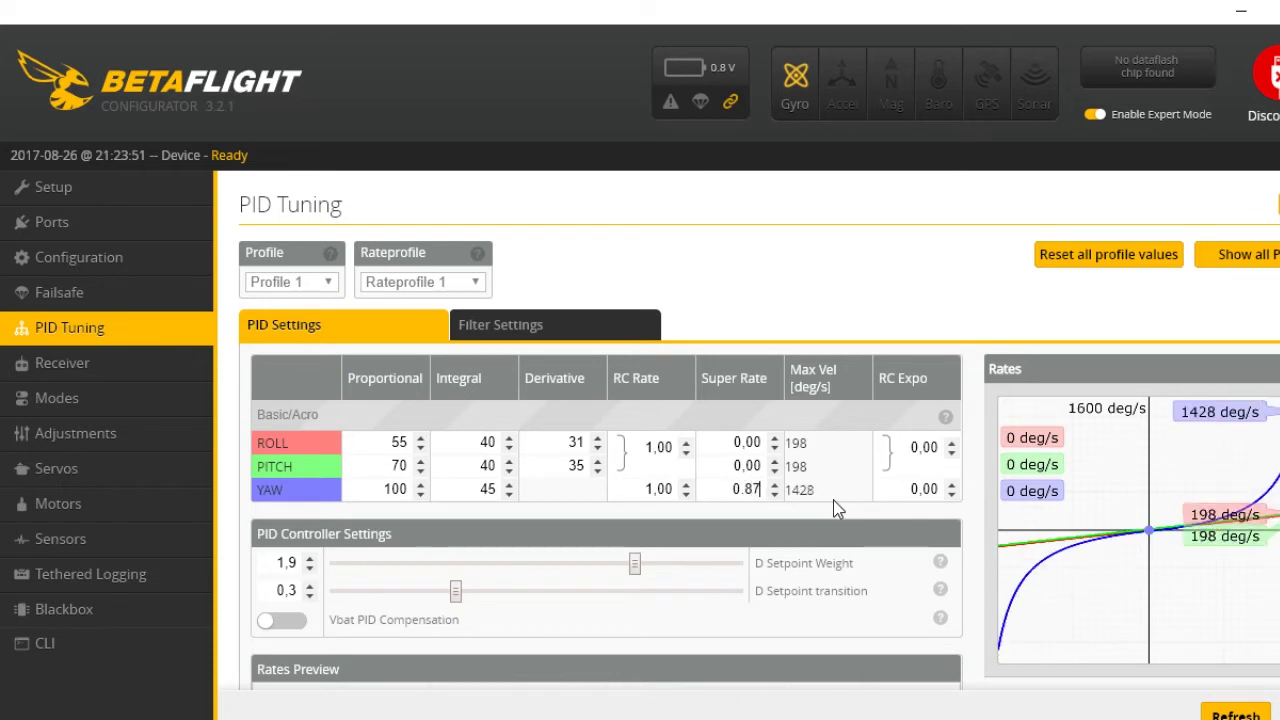
double_click(658, 489)
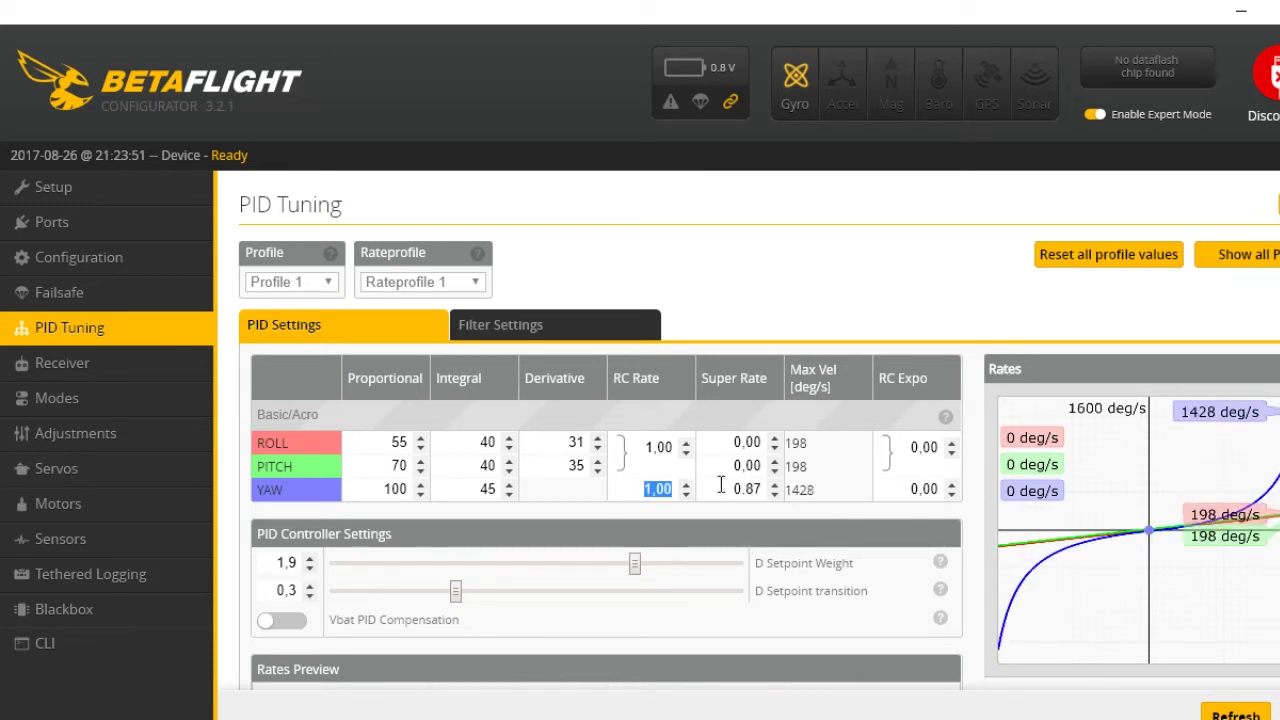
click(738, 489)
Raise the roll Super Rate gradually to 0.86
click(774, 440)
click(774, 440)
click(774, 440)
click(774, 440)
click(774, 440)
click(774, 440)
click(774, 440)
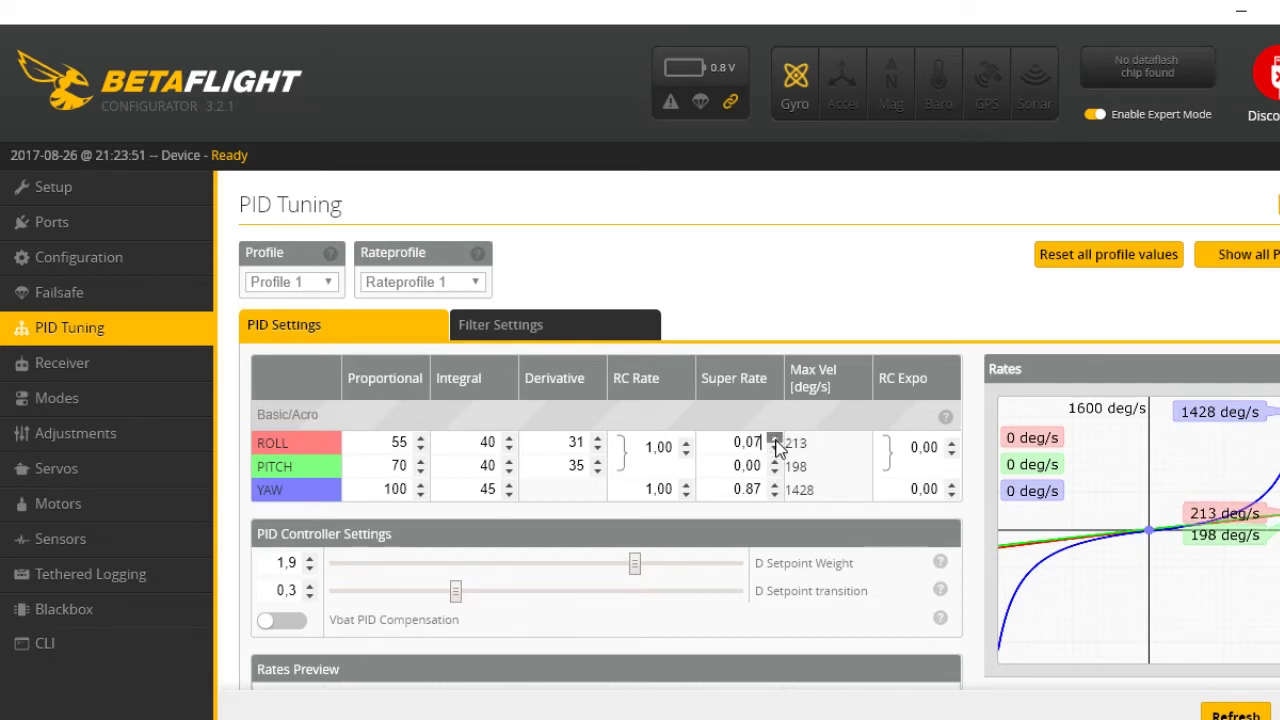
drag(775, 440, 776, 441)
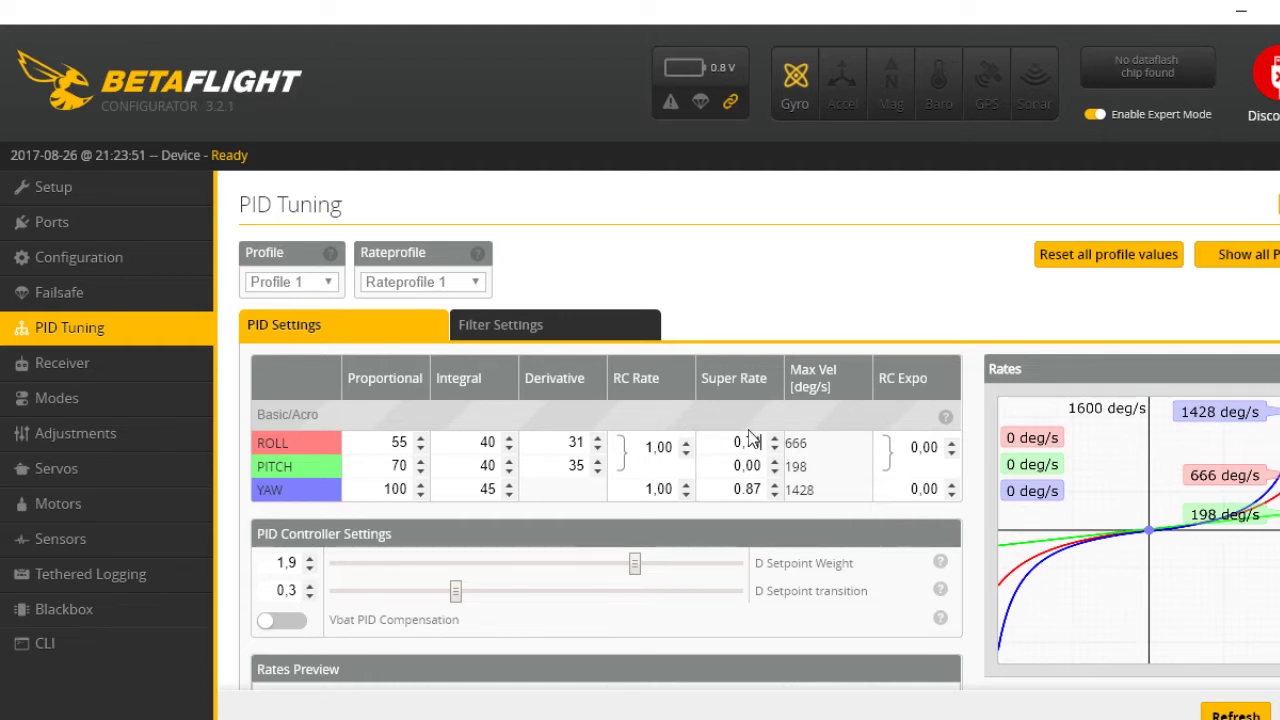
click(775, 441)
click(775, 441)
click(775, 441)
click(775, 441)
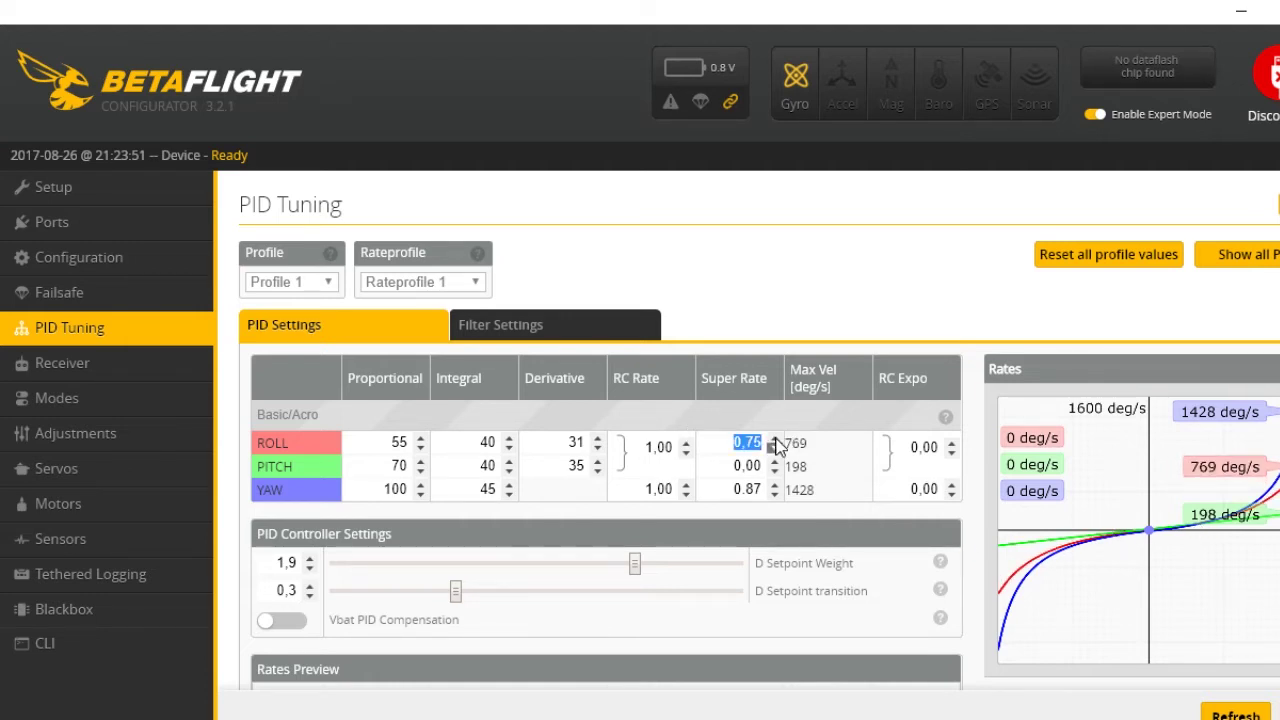
click(775, 441)
click(775, 441)
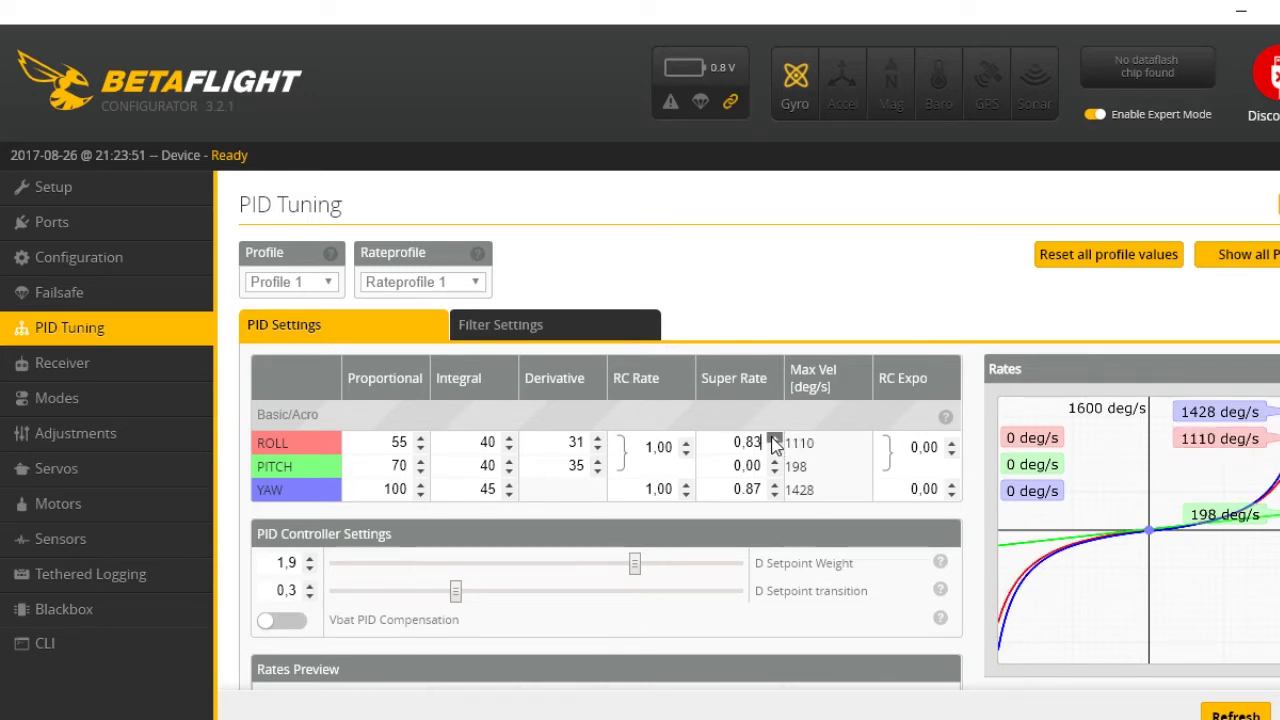
click(775, 441)
click(775, 441)
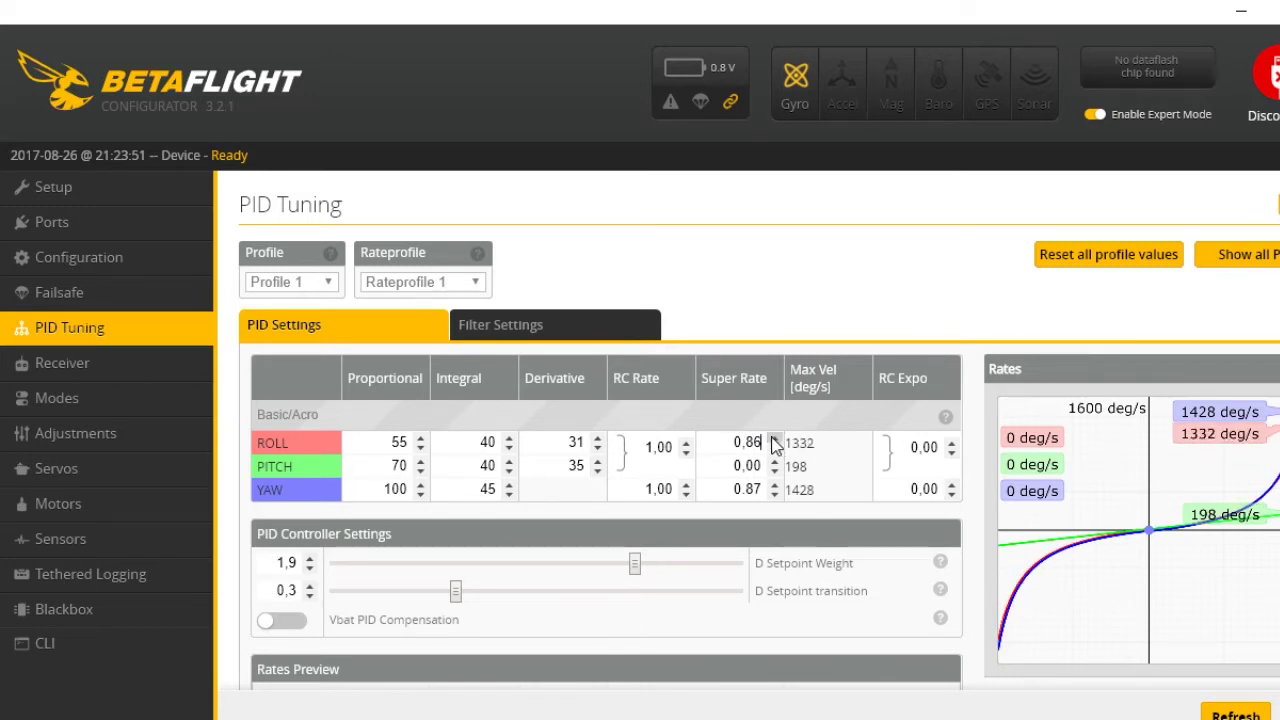
Raise the shared roll and pitch RC Rate to 1.08 and bring it back to 1.00
click(688, 445)
click(688, 445)
click(688, 445)
click(688, 445)
click(688, 445)
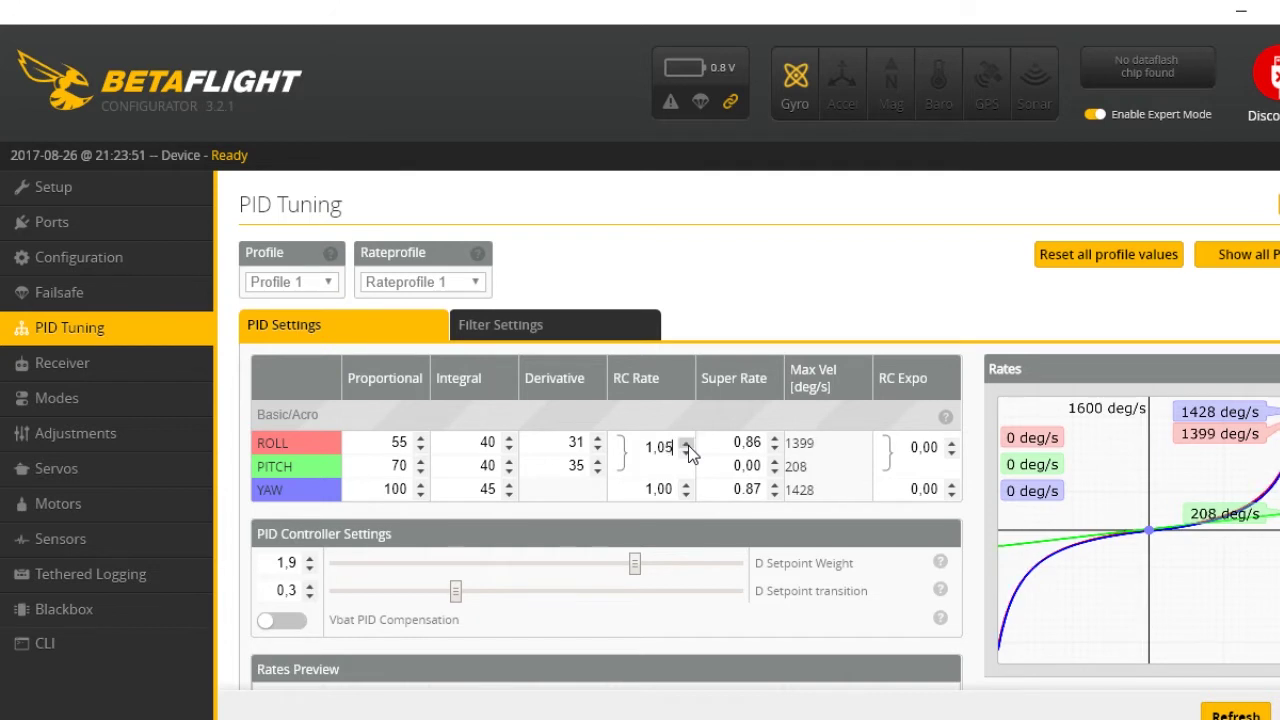
click(688, 445)
click(688, 445)
click(688, 445)
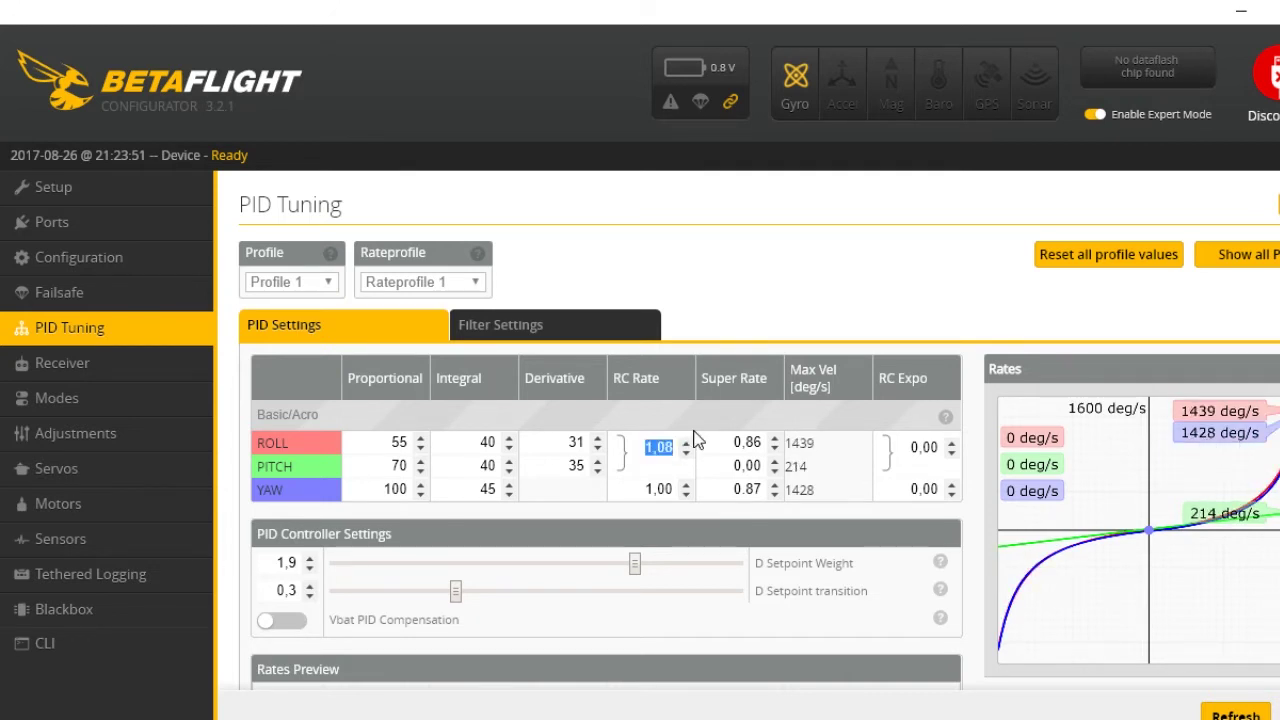
drag(685, 455, 685, 455)
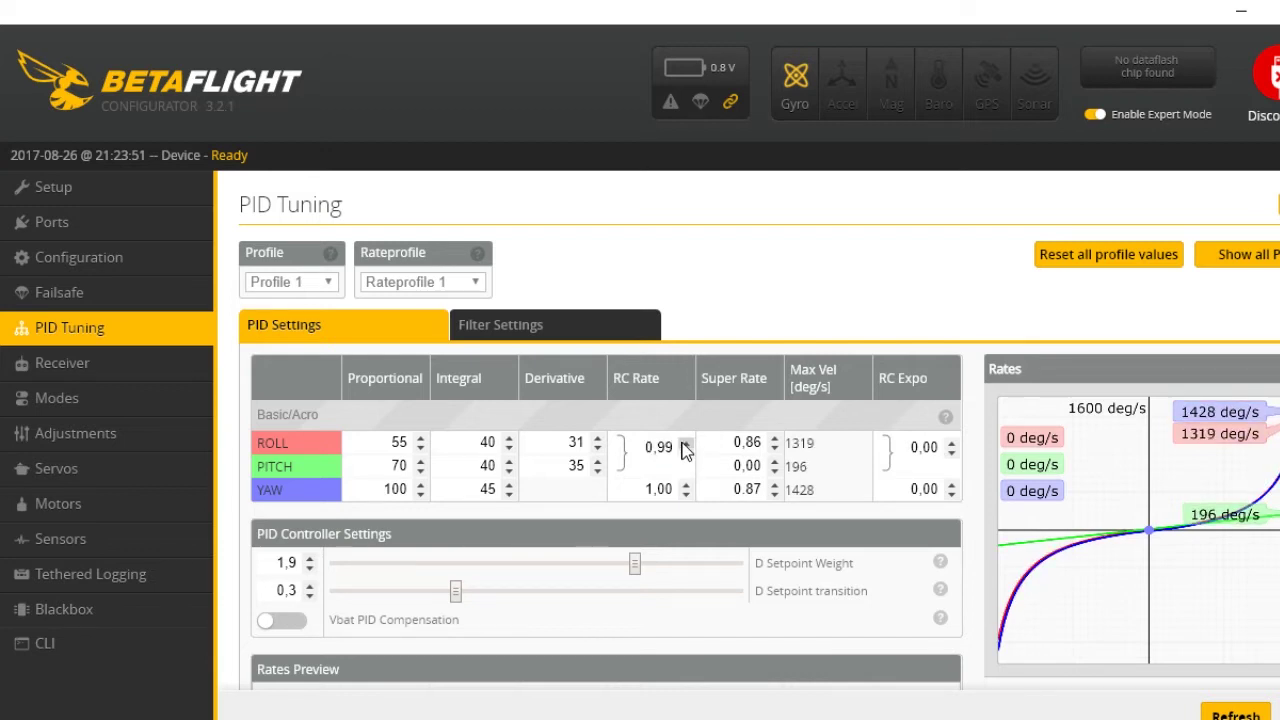
click(686, 443)
Vary the roll Super Rate, set it to 0.50 and raise it to 0.51
drag(777, 443, 777, 443)
double_click(776, 448)
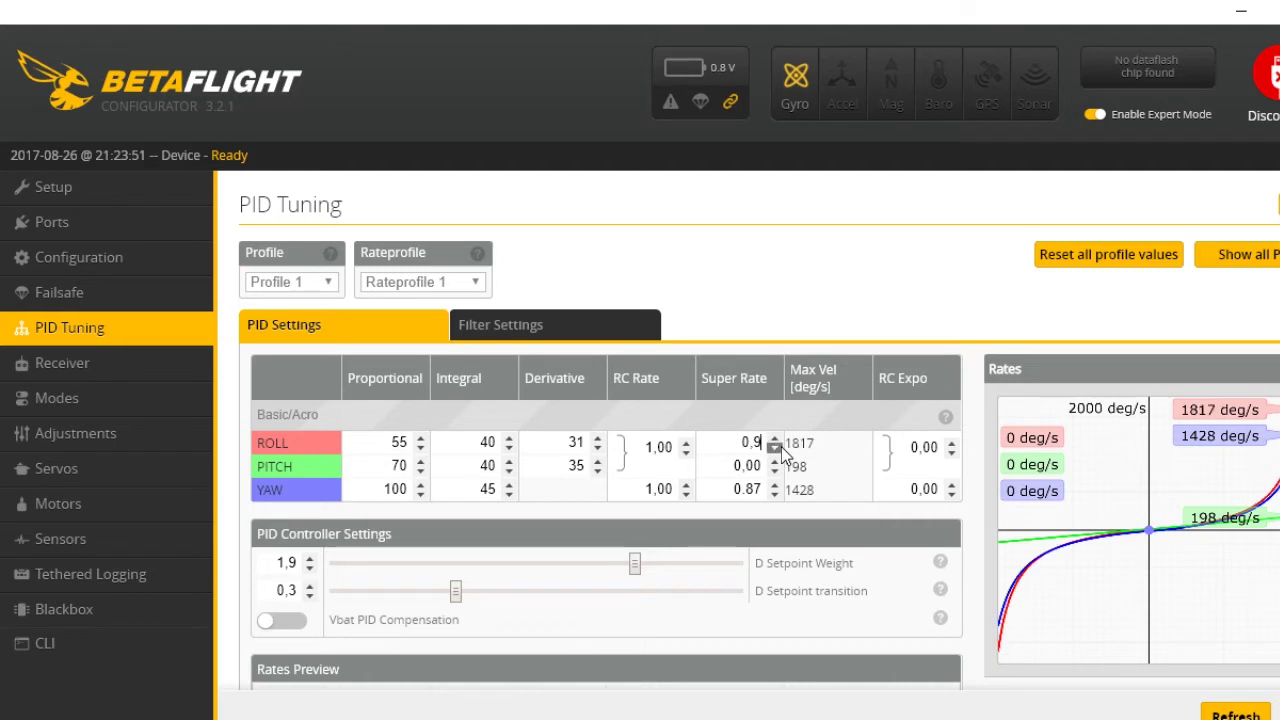
drag(781, 448, 762, 448)
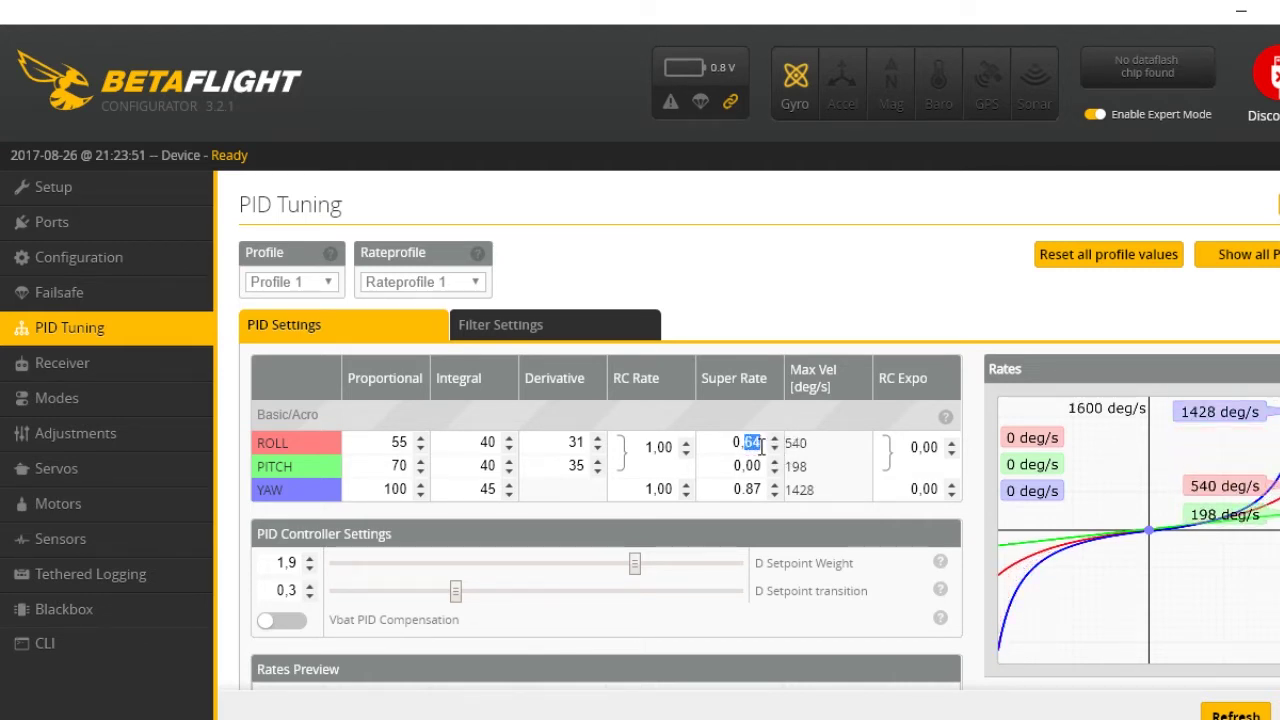
text(50)
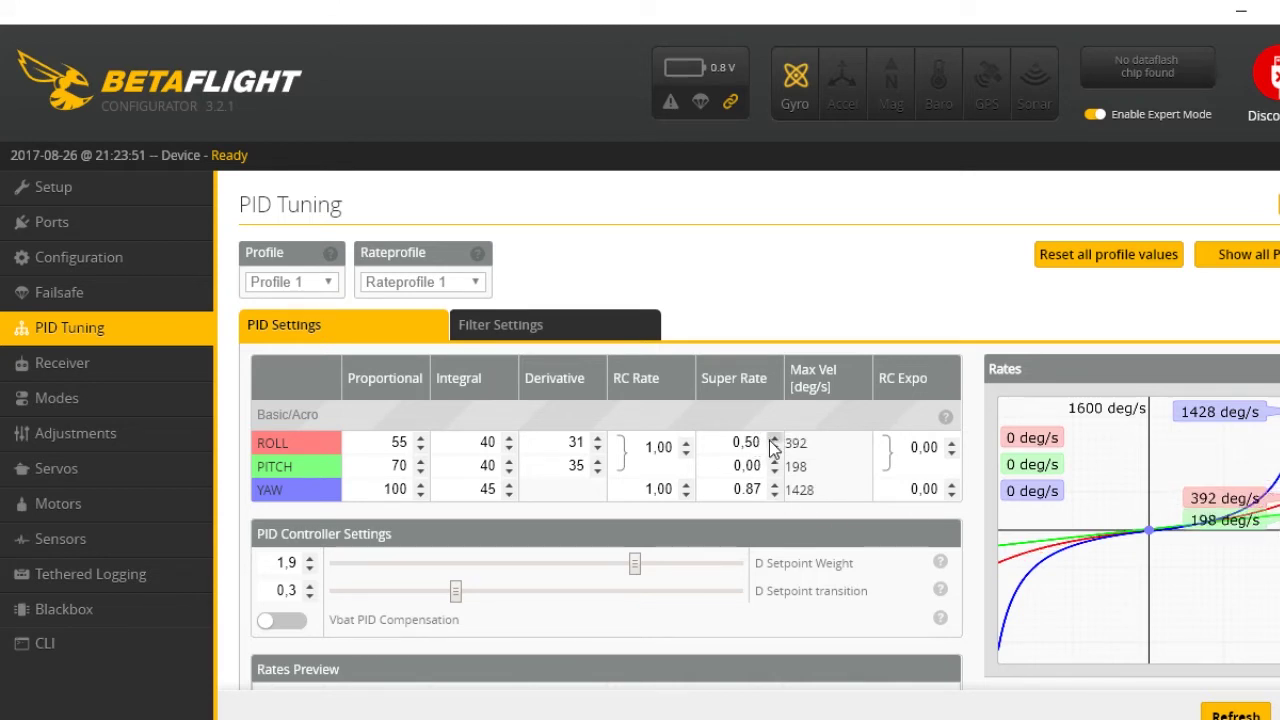
click(774, 441)
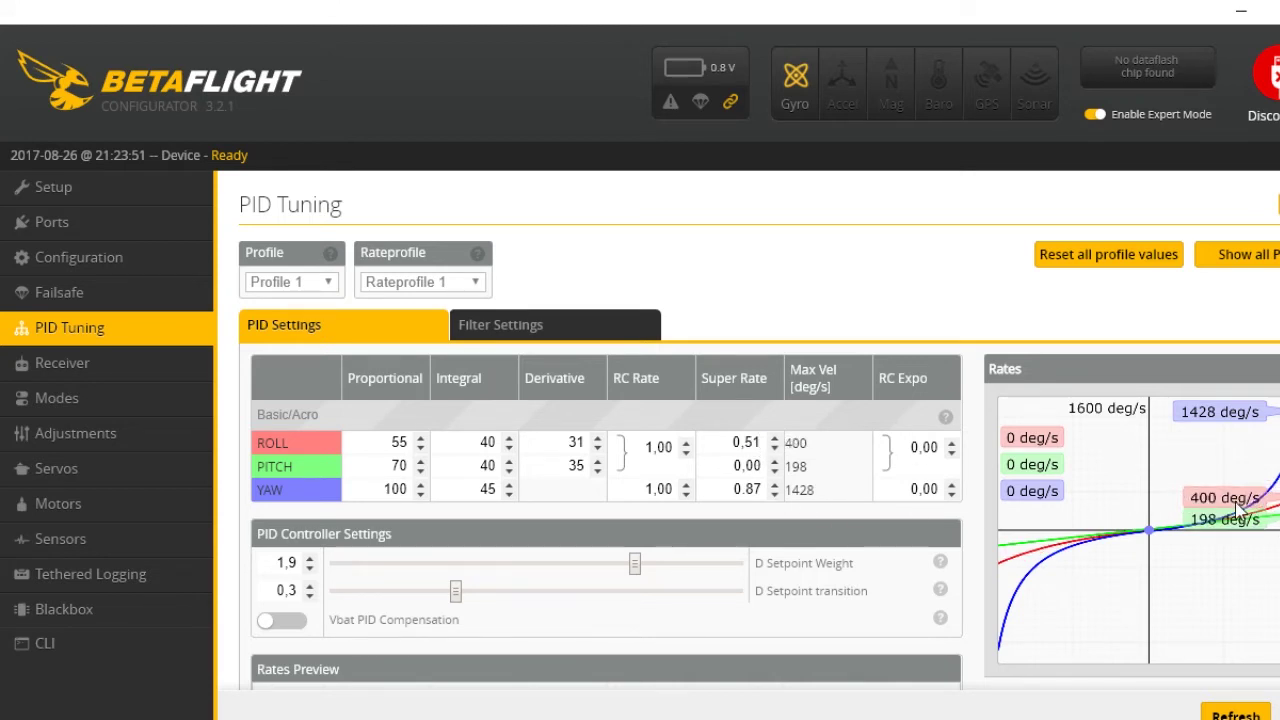
Set the roll Super Rate to 0.80 and raise it to 0.81
double_click(751, 442)
text(80)
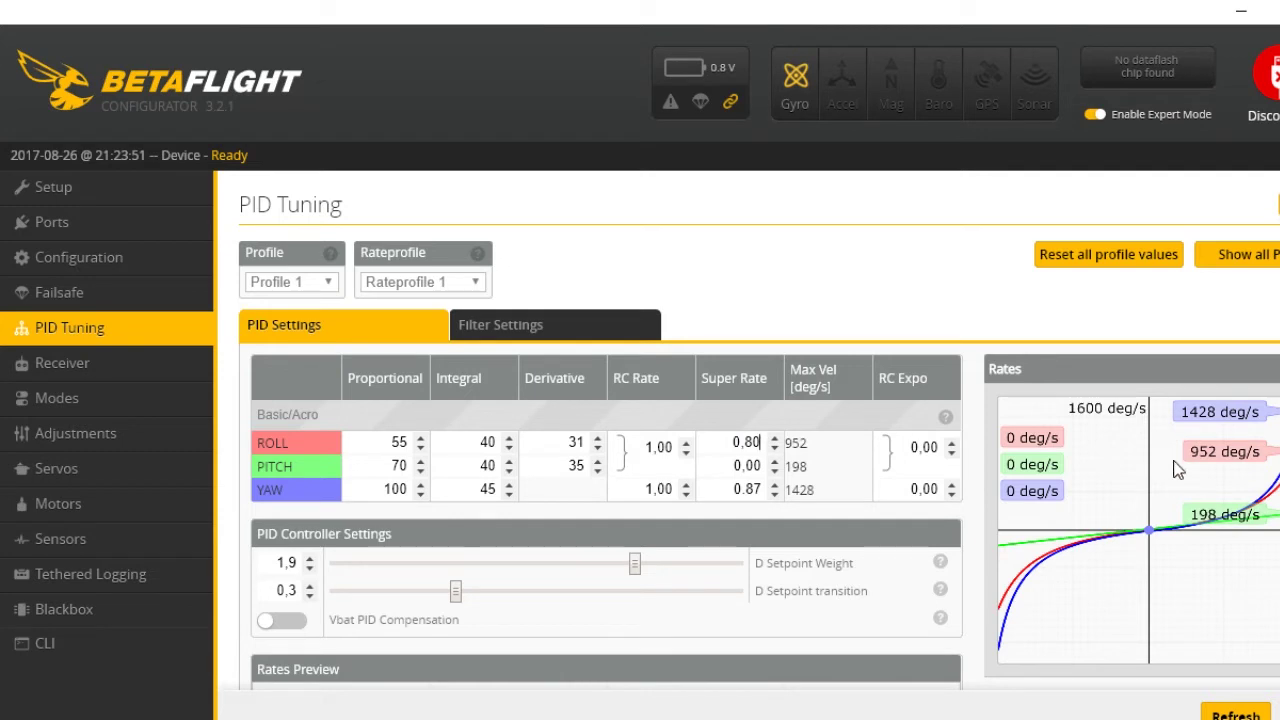
click(774, 438)
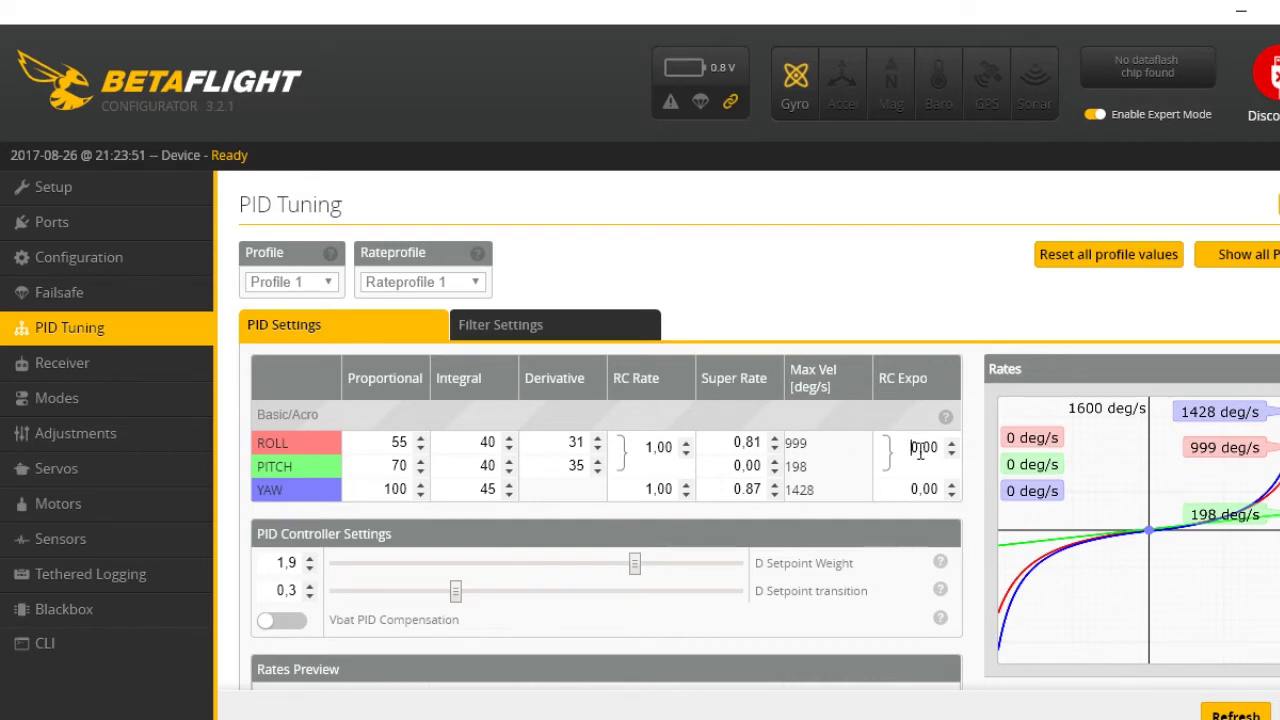
Set the Super Rate of both the pitch and roll axes to 0.87
drag(909, 447, 938, 447)
double_click(748, 466)
text(0.87)
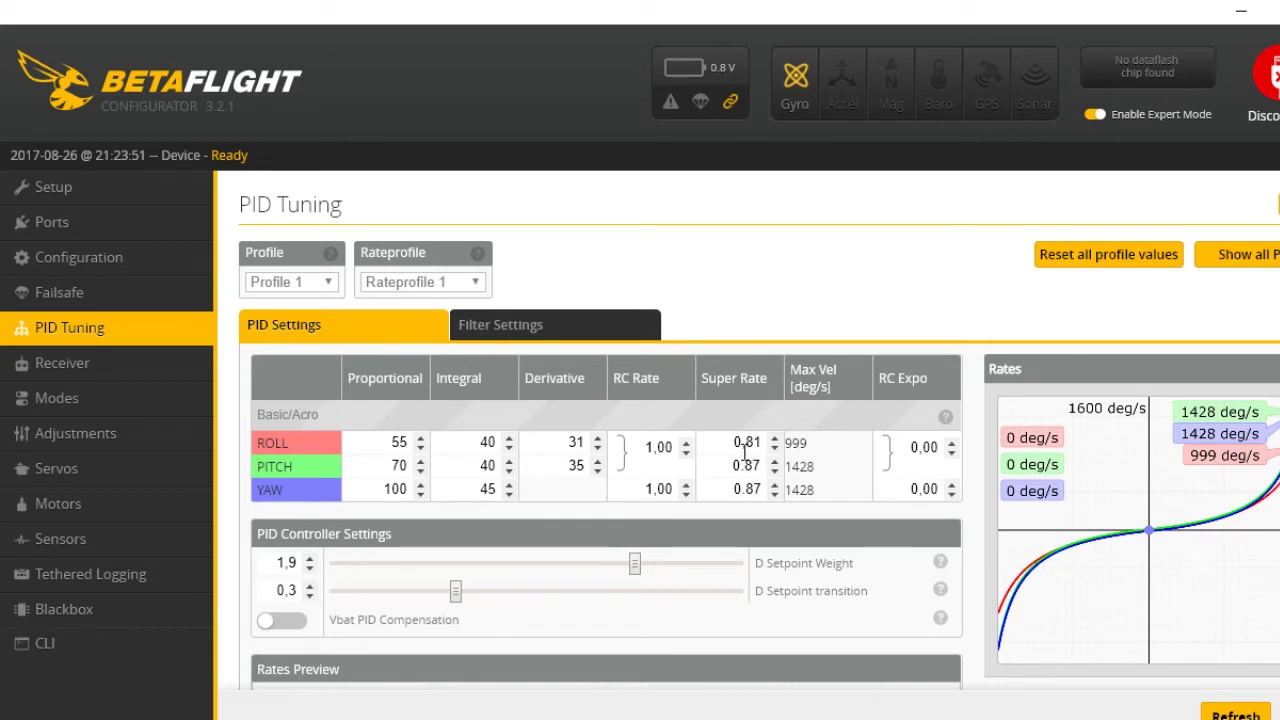
drag(745, 443, 772, 455)
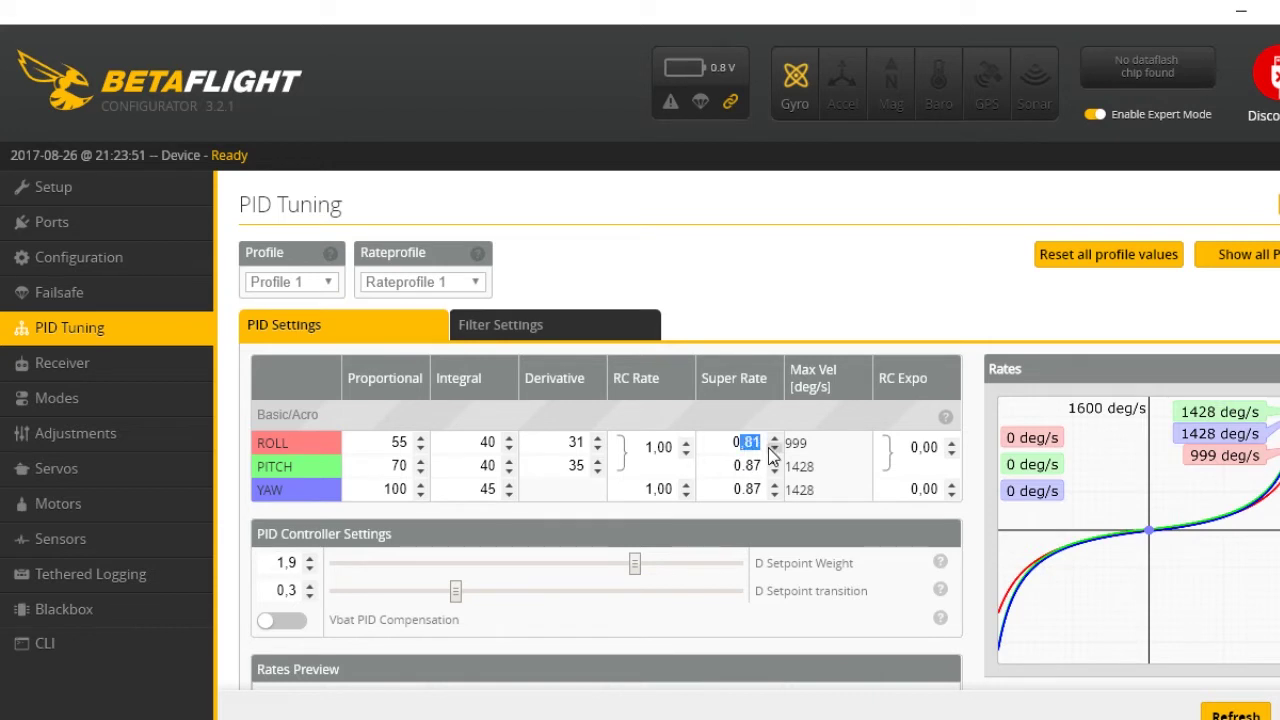
text(87)
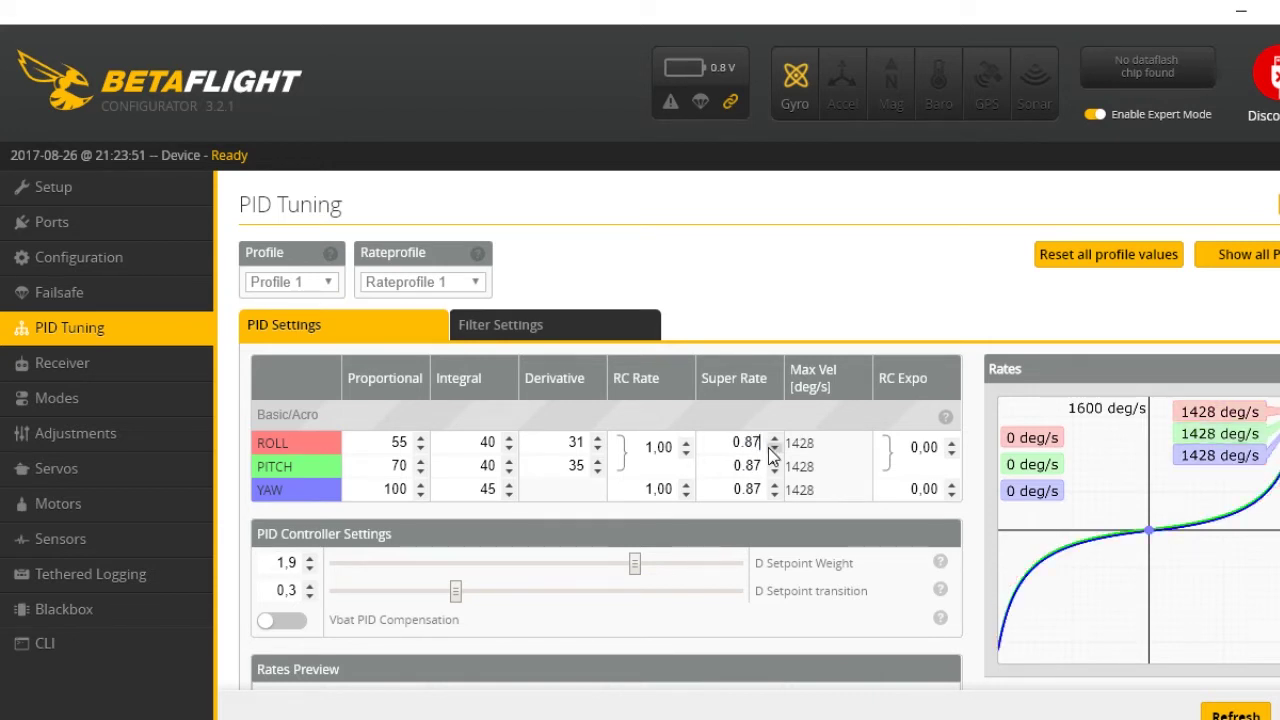
Set the shared roll and pitch RC Expo to 0.3
double_click(905, 447)
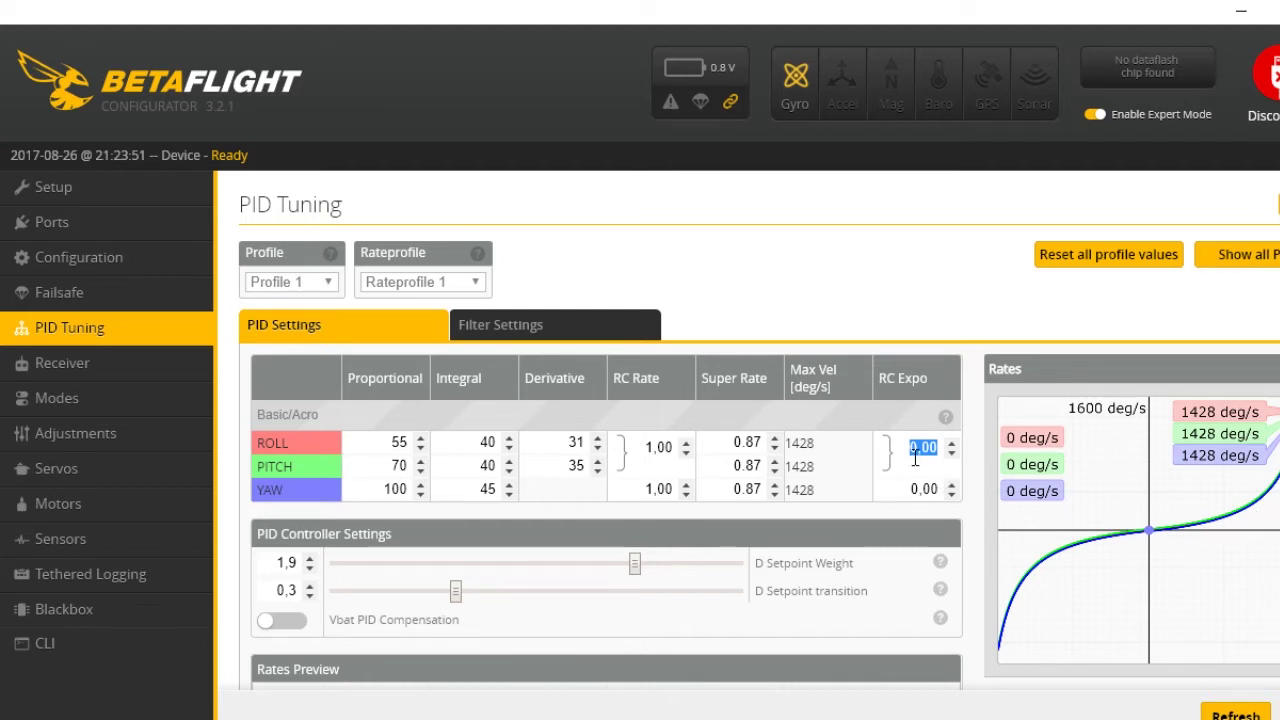
text(0)
key(BackSpace)
text(.3)
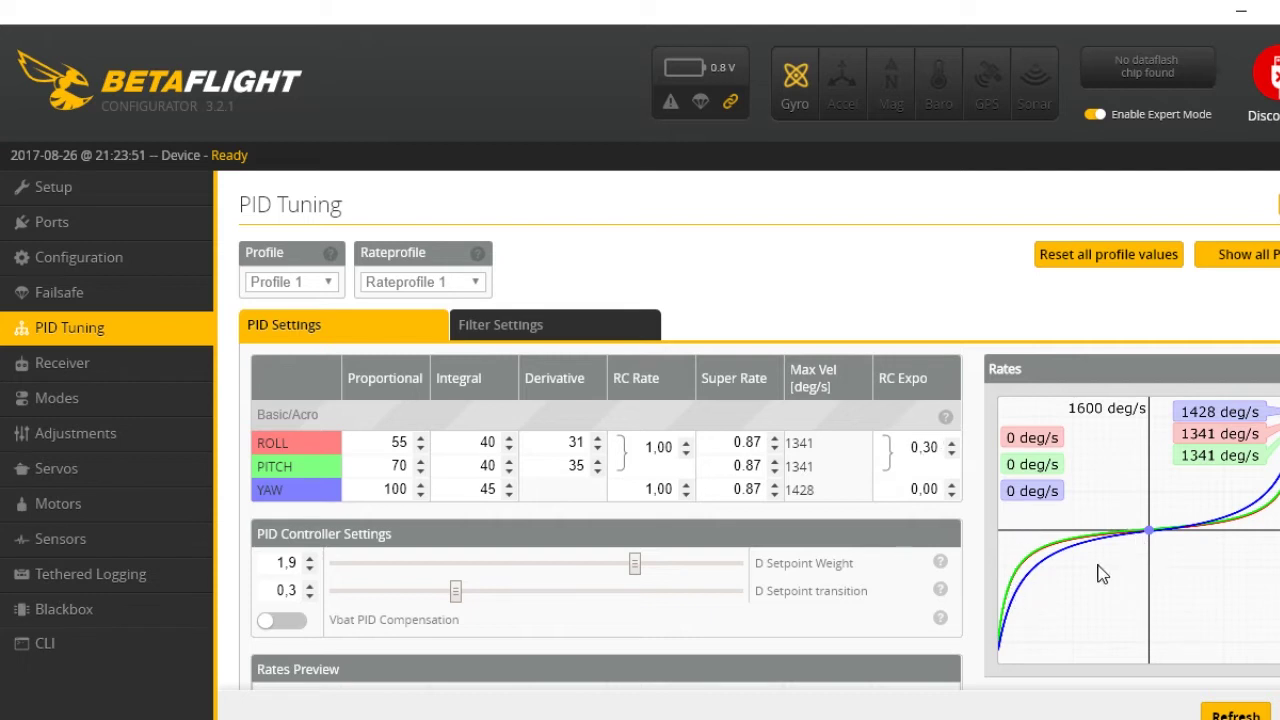
Return the shared roll and pitch RC Expo to 0
double_click(922, 448)
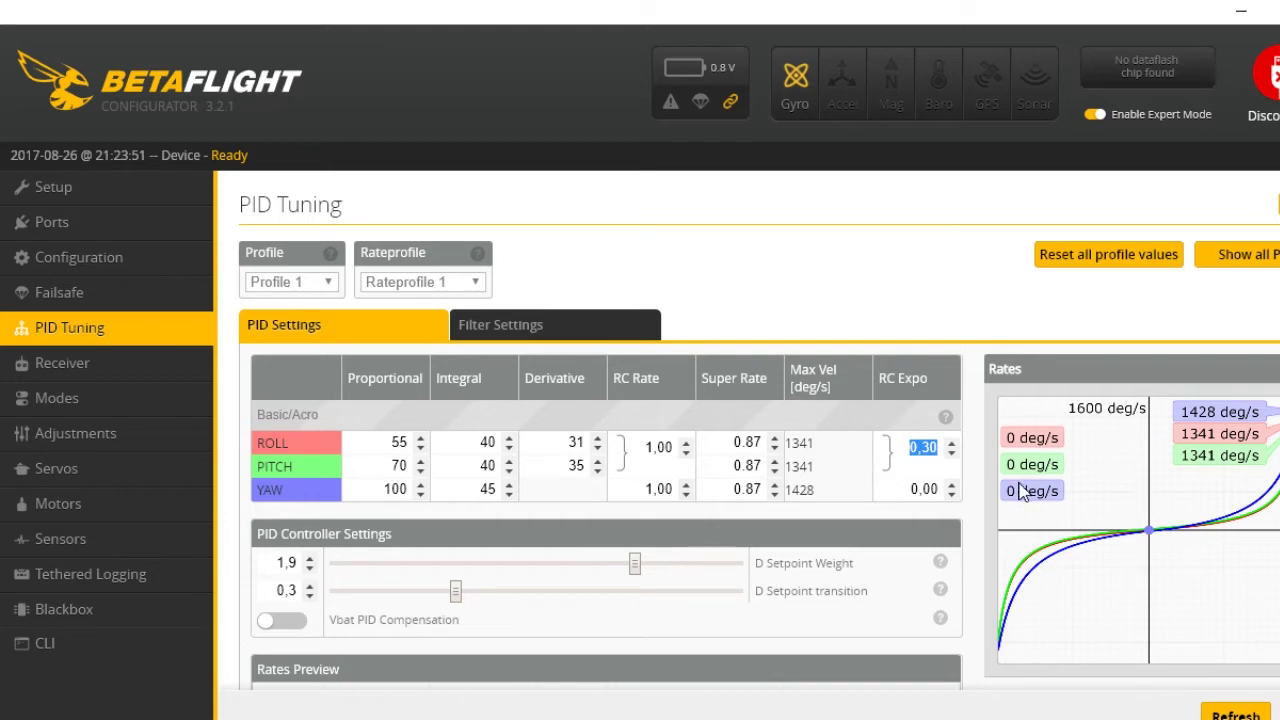
text(0)
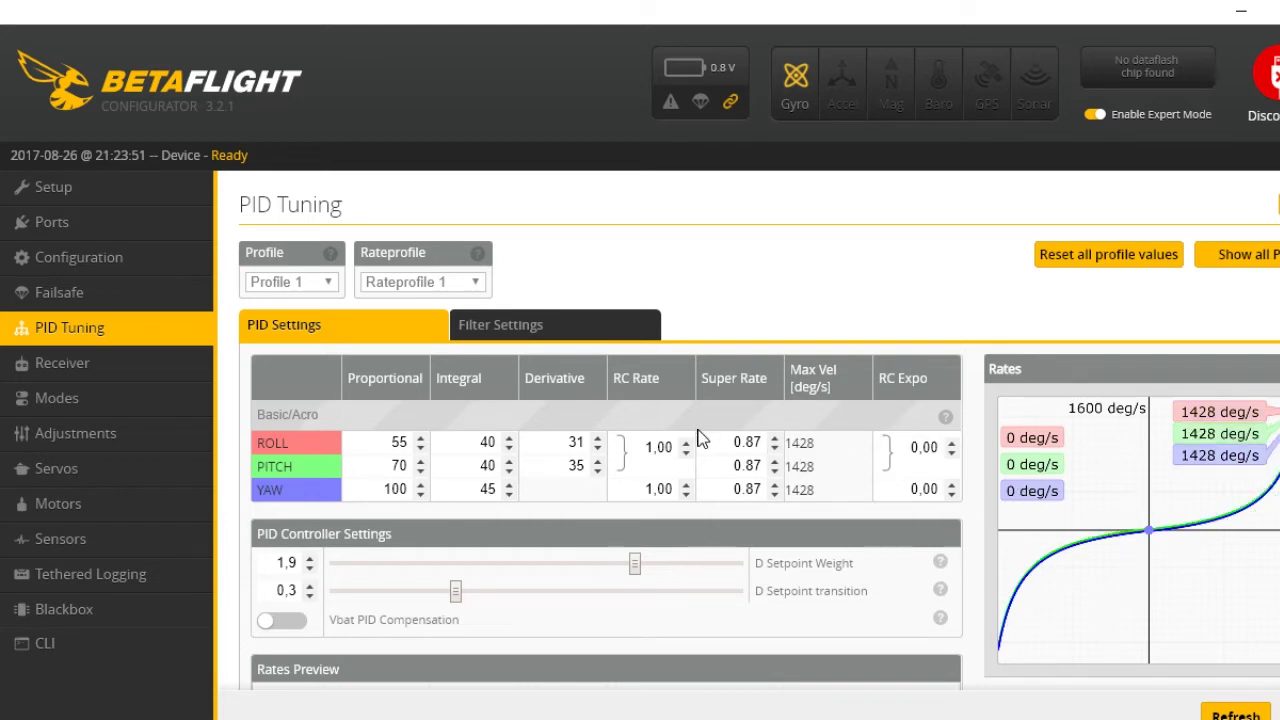
drag(731, 442, 772, 446)
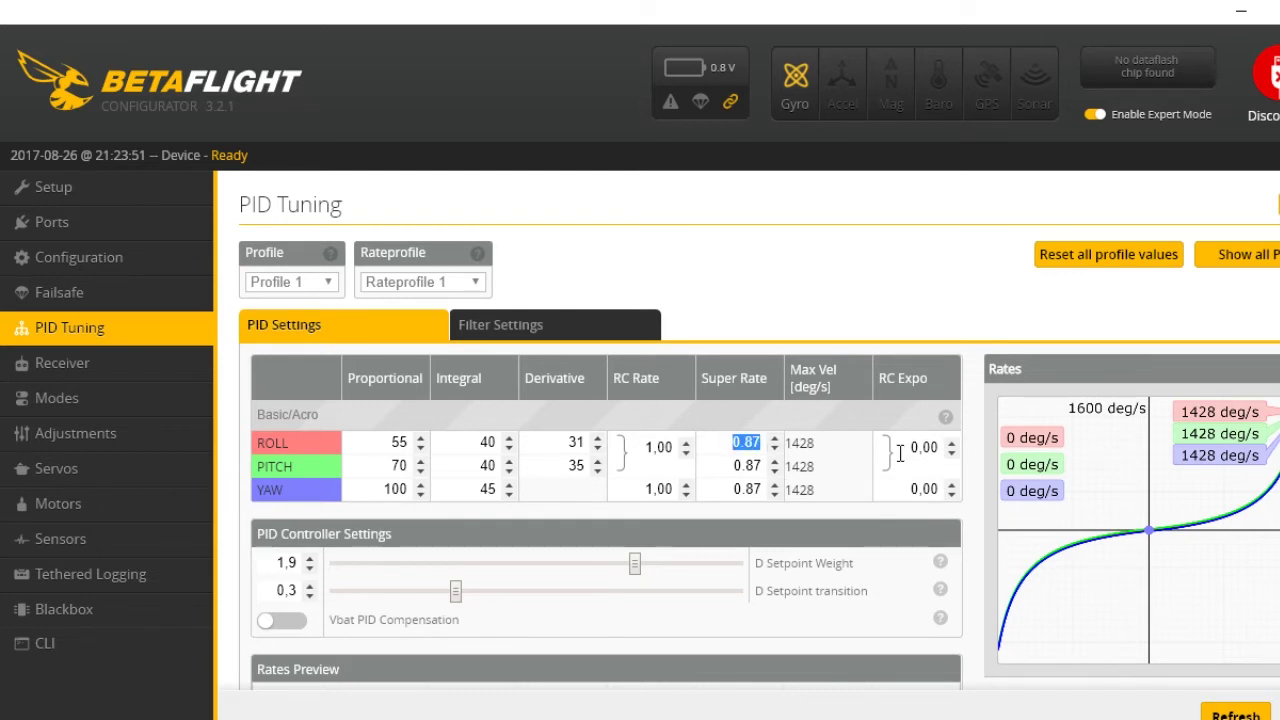
click(895, 455)
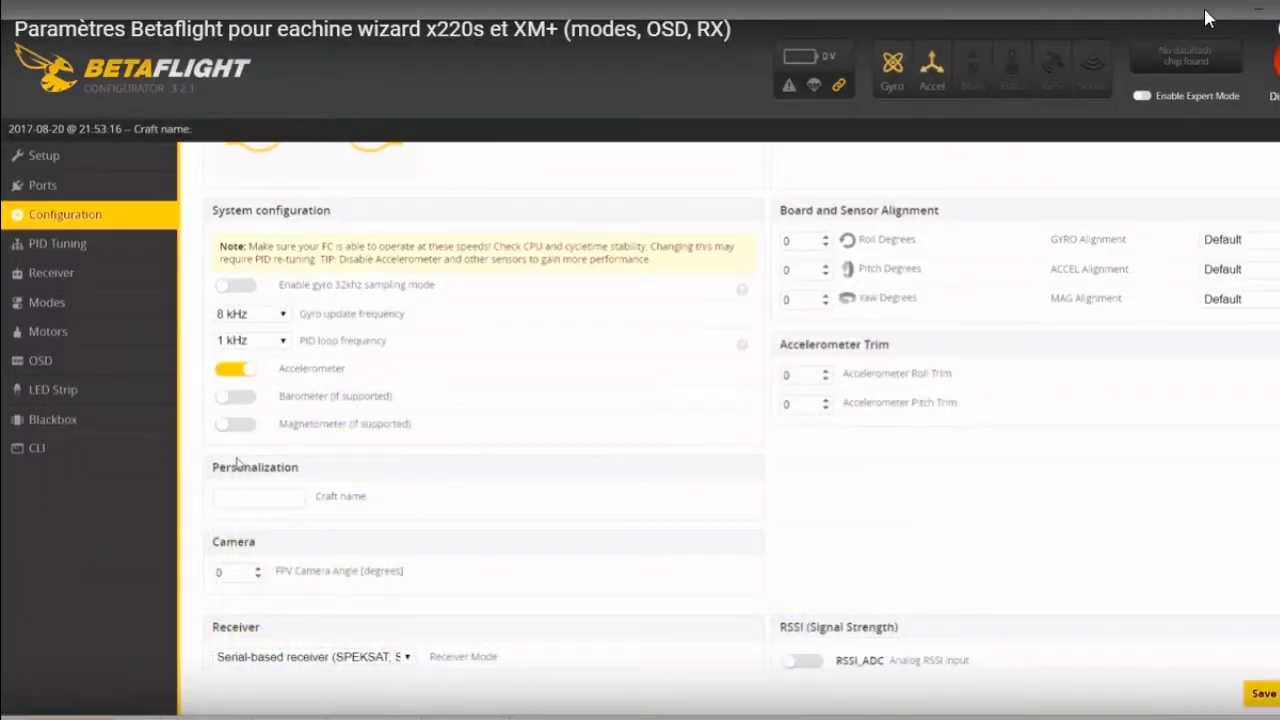
Choose PPM RX input as the Receiver Mode in the flight controller's configuration
click(592, 482)
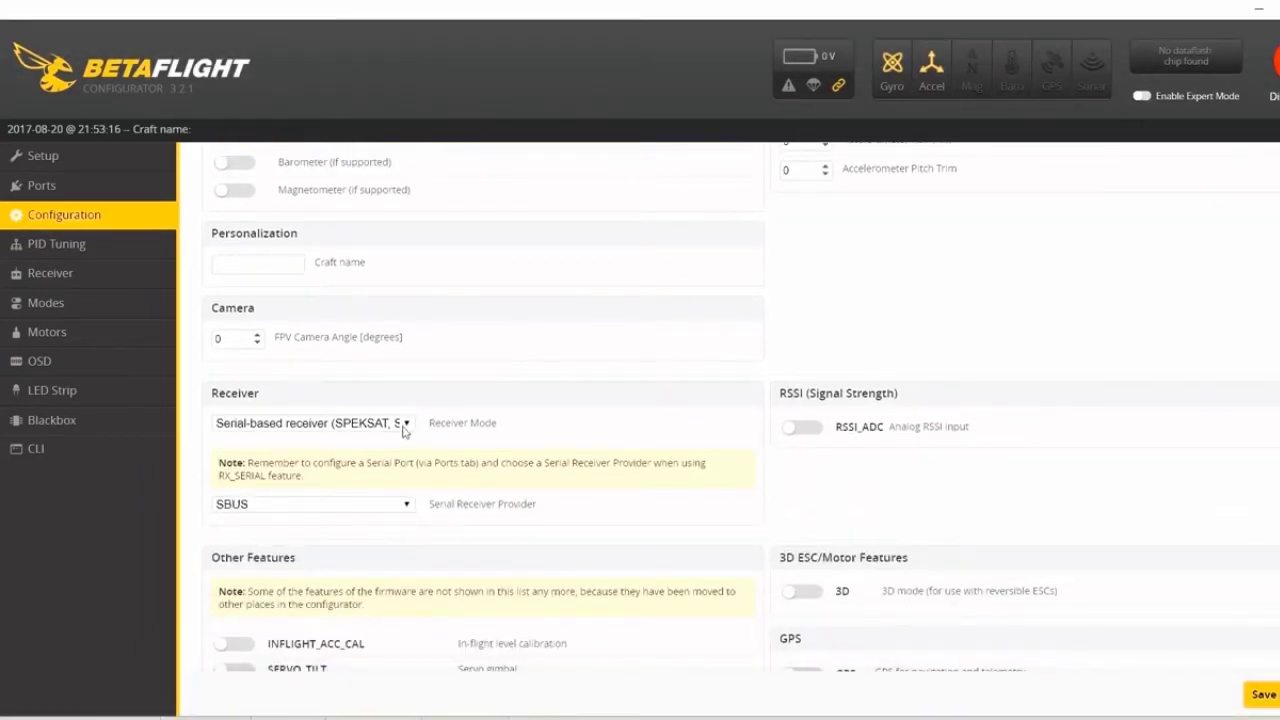
click(392, 597)
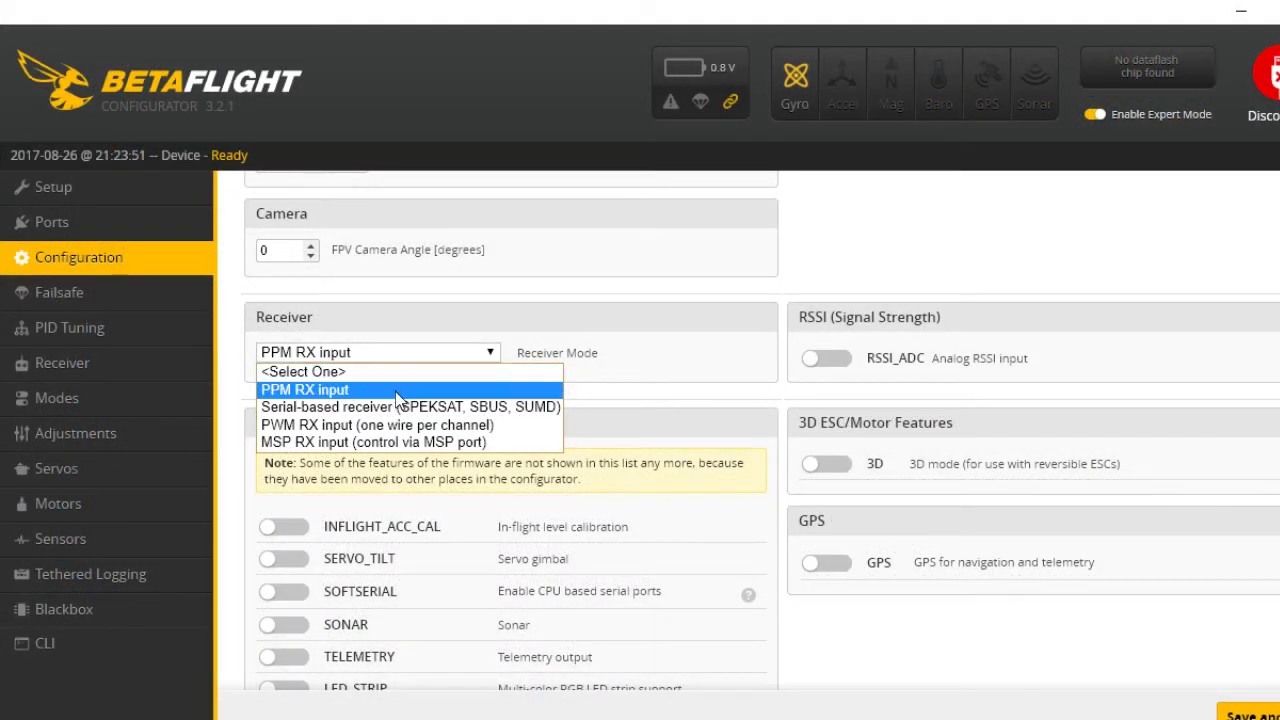
click(349, 390)
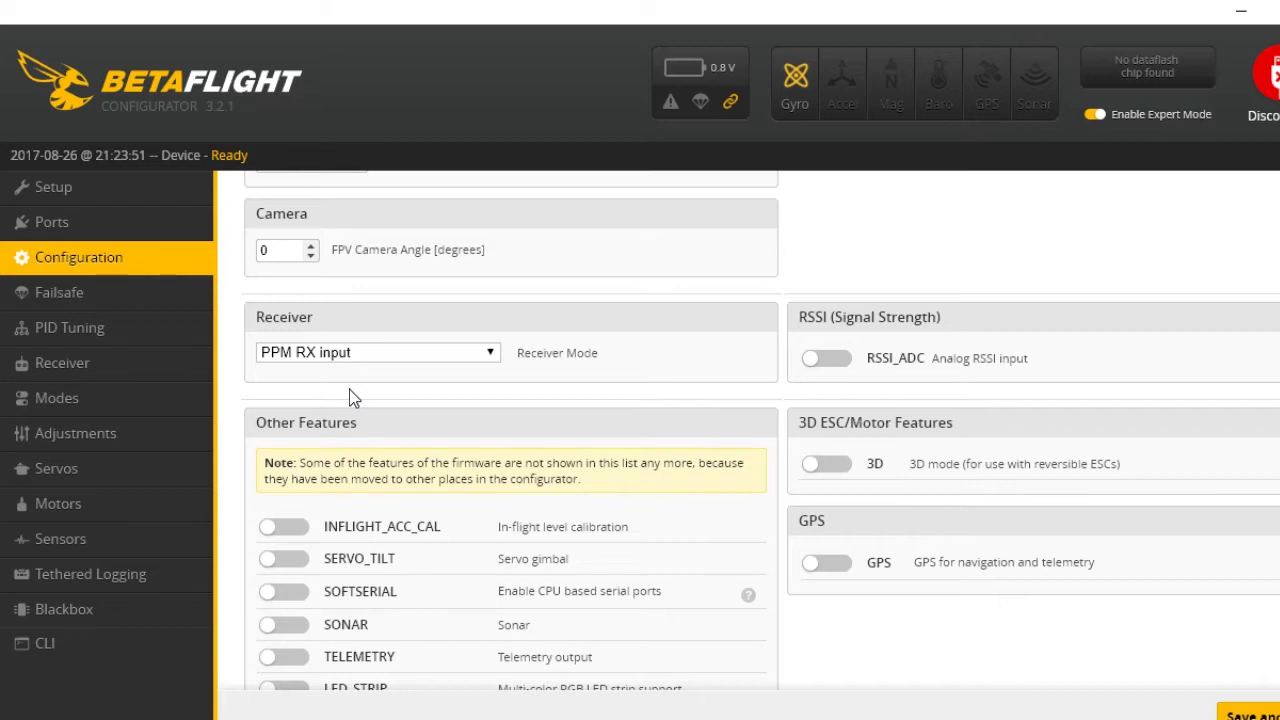
Set the Receiver Mode to the serial-based receiver and keep SBUS as the Serial Receiver Provider
click(349, 364)
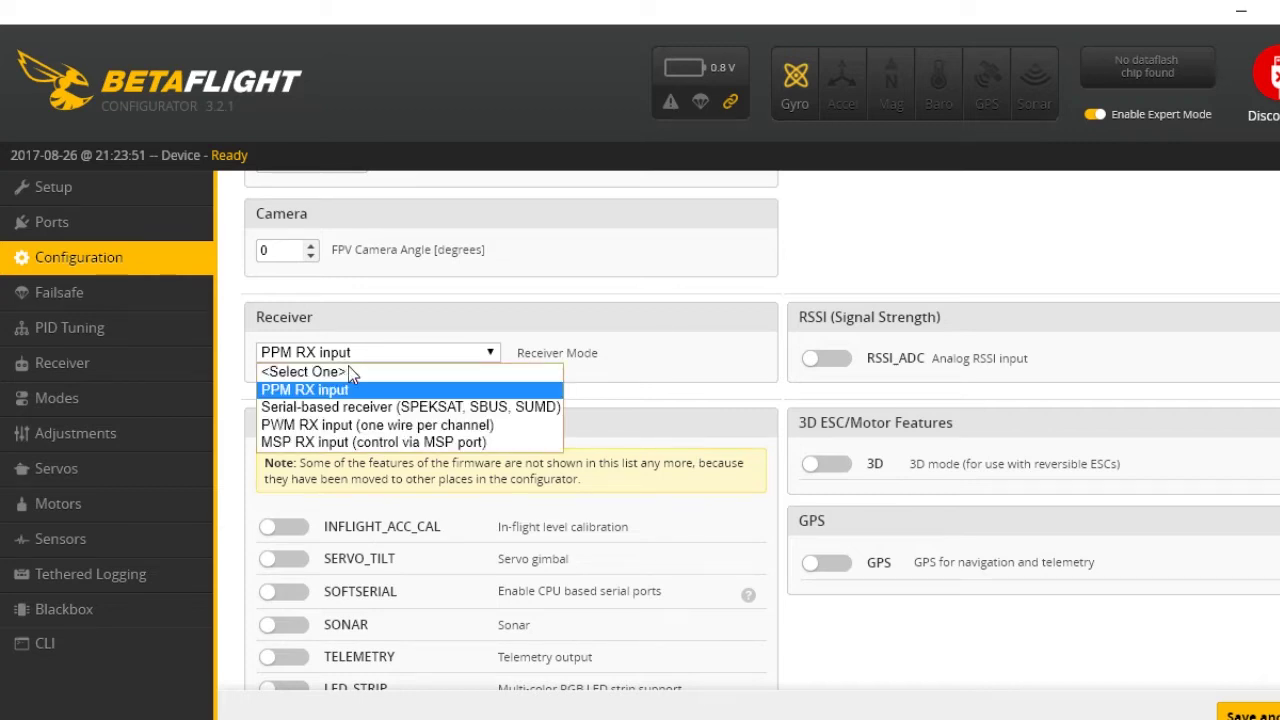
click(384, 407)
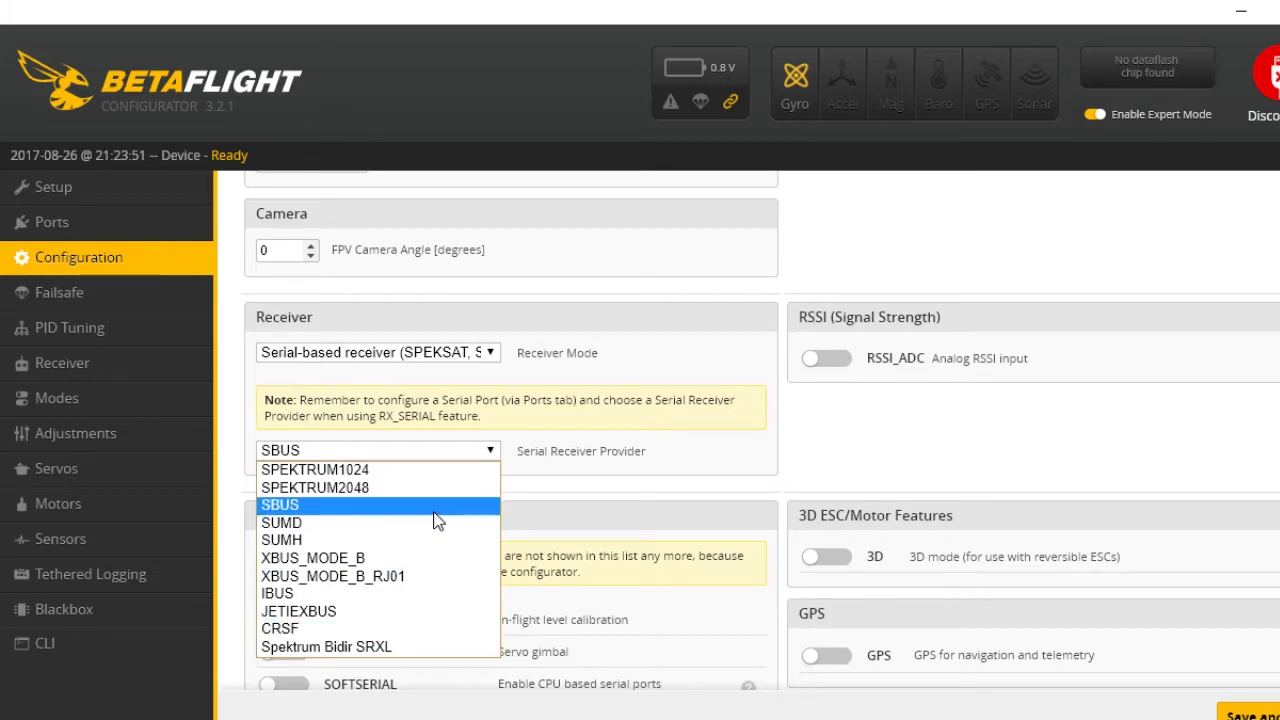
click(610, 442)
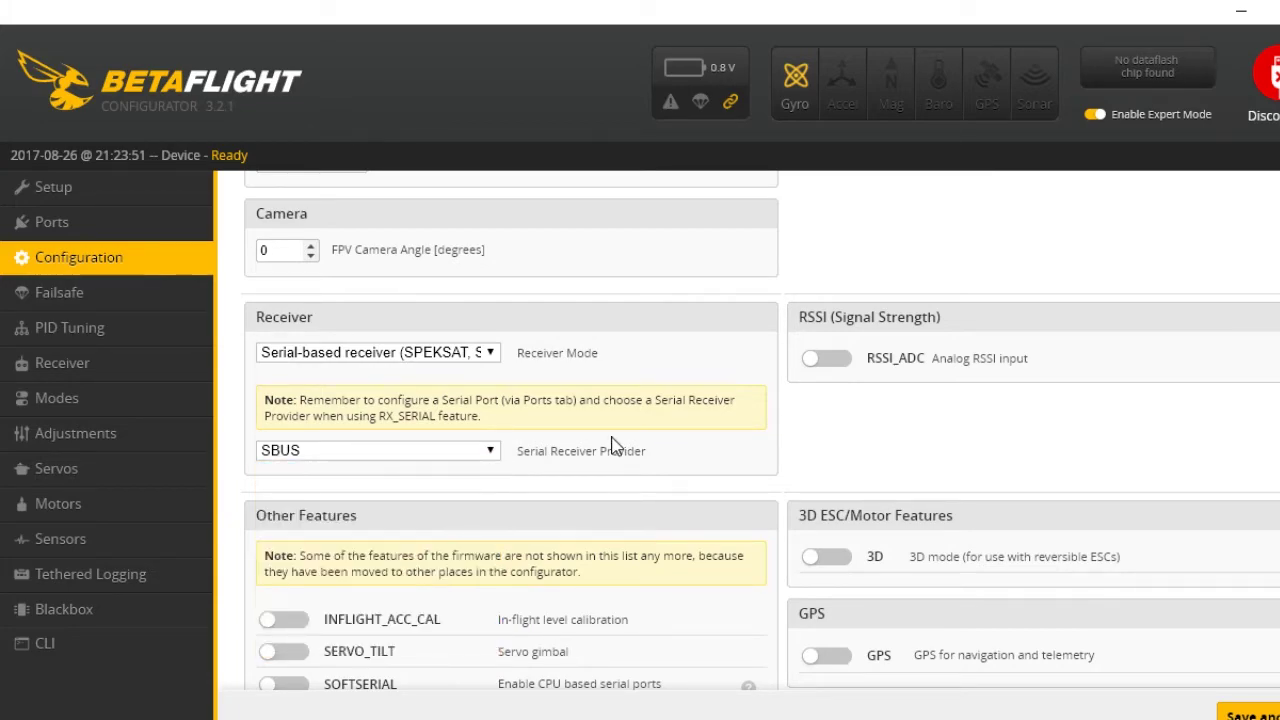
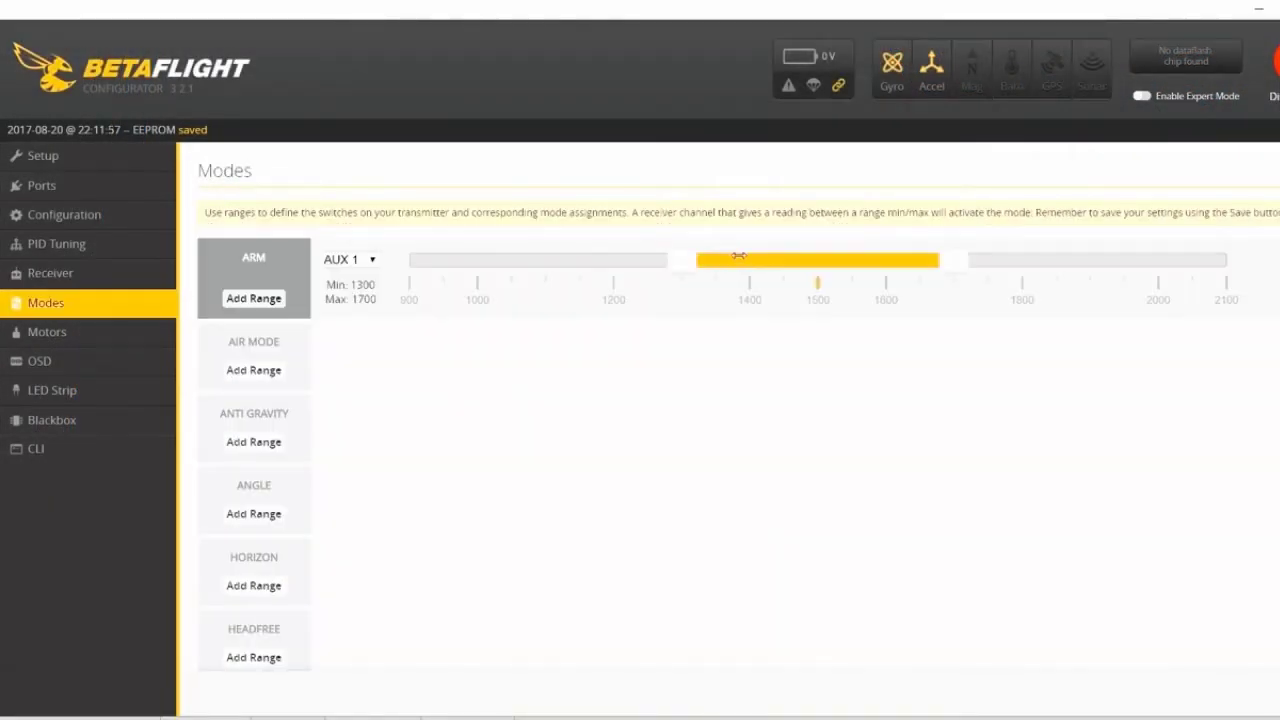
Move the ARM range on AUX 1 to 900–1300 and add a range for AIR MODE
drag(716, 263, 394, 269)
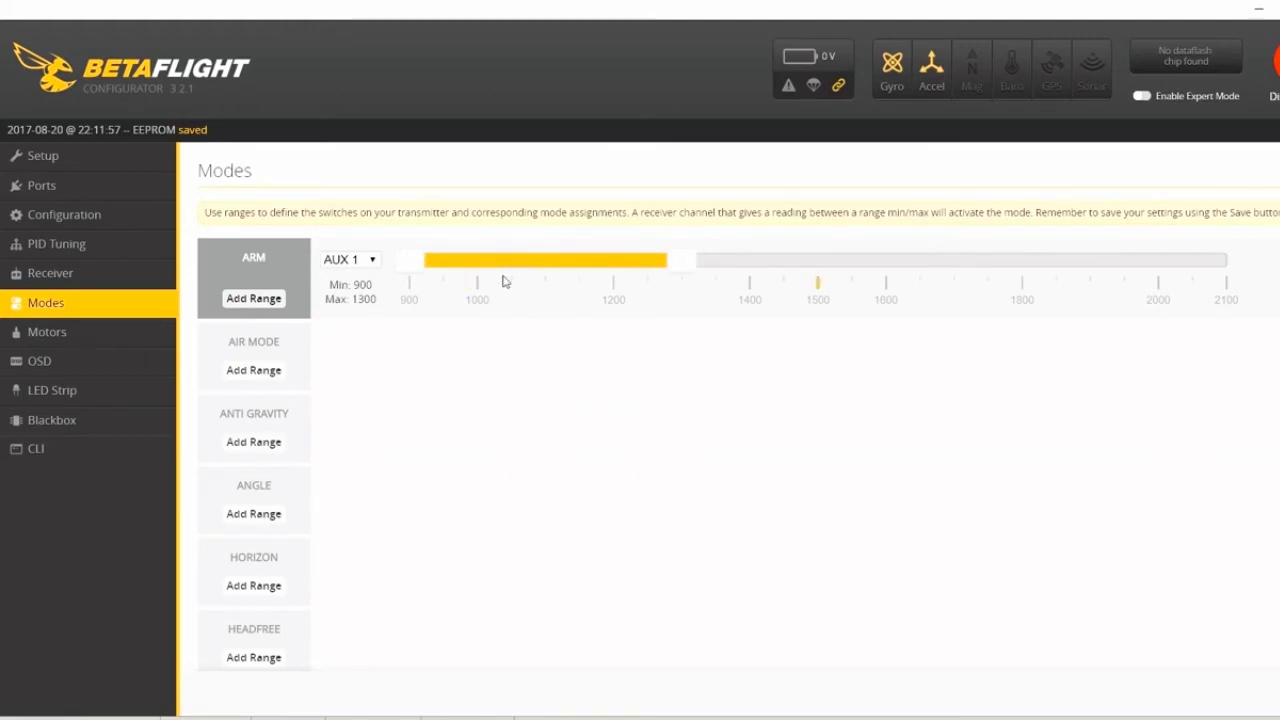
click(263, 371)
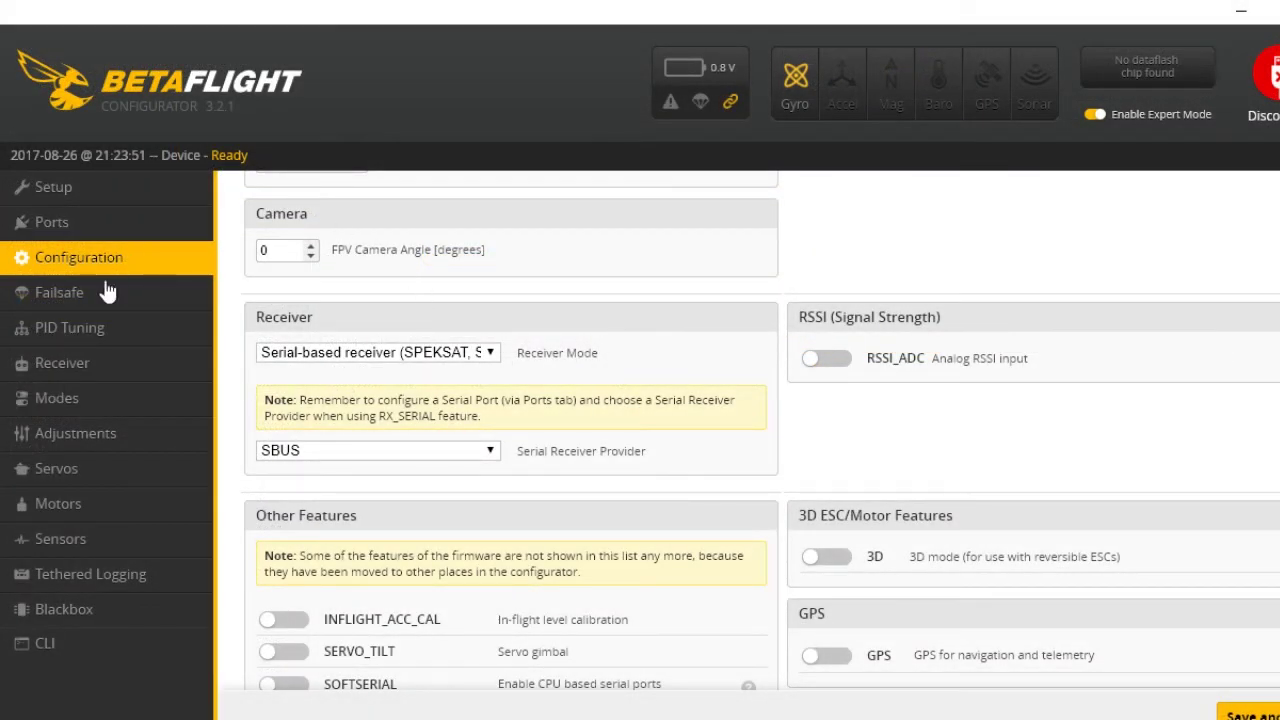
Add a FAILSAFE range in the Modes settings, assign it to AUX 1 and move it to 900–1300
click(88, 403)
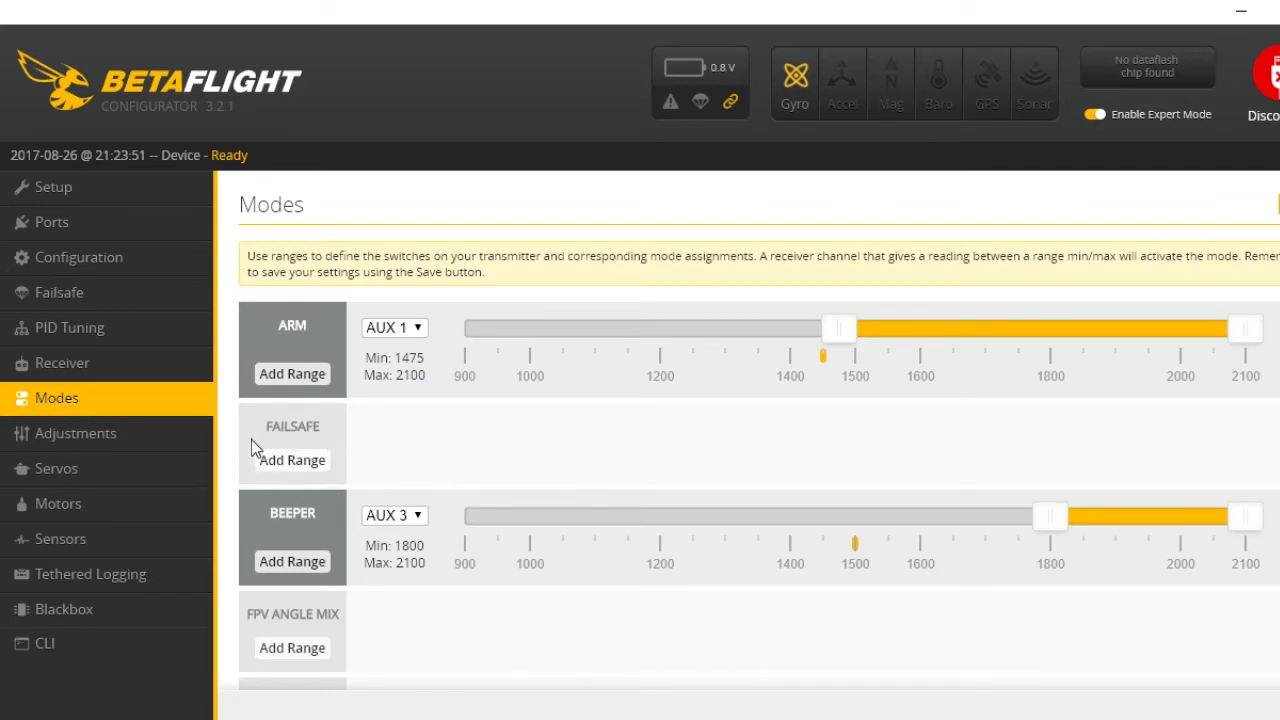
click(311, 466)
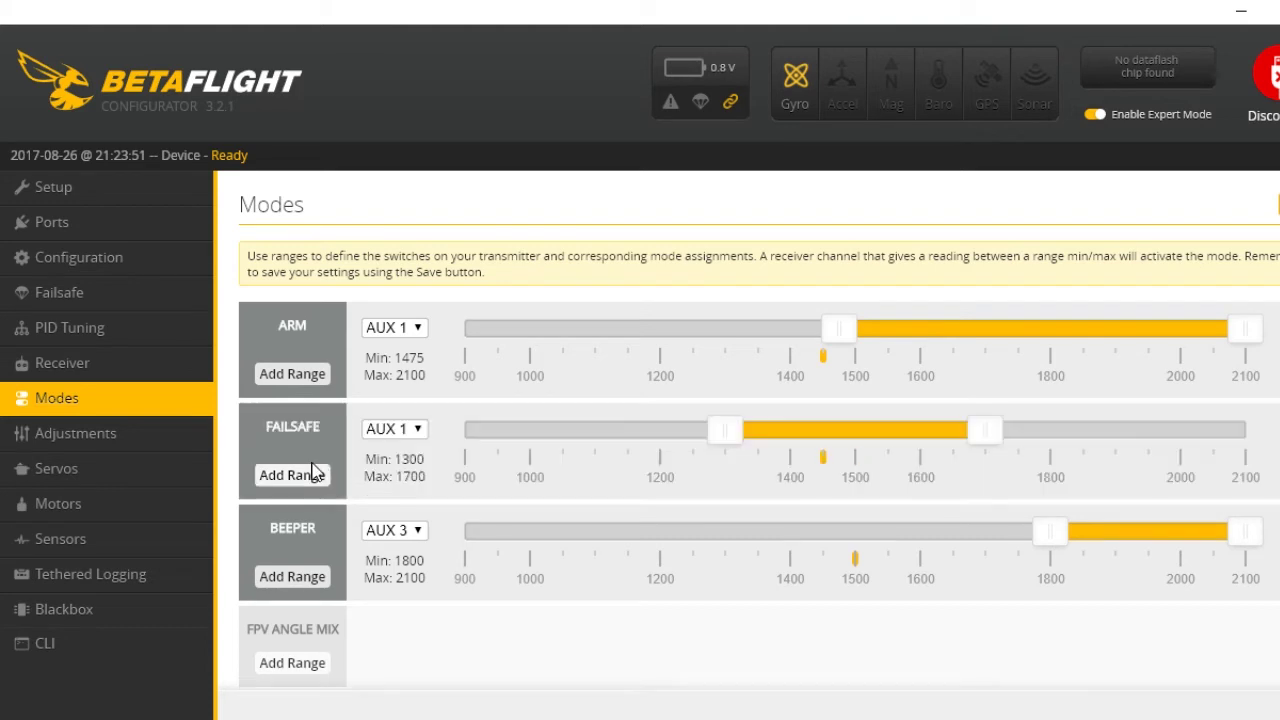
mouse_move(880, 430)
mouse_down()
mouse_move(1020, 429)
mouse_move(627, 422)
mouse_move(1151, 414)
mouse_move(626, 437)
mouse_move(891, 426)
mouse_up()
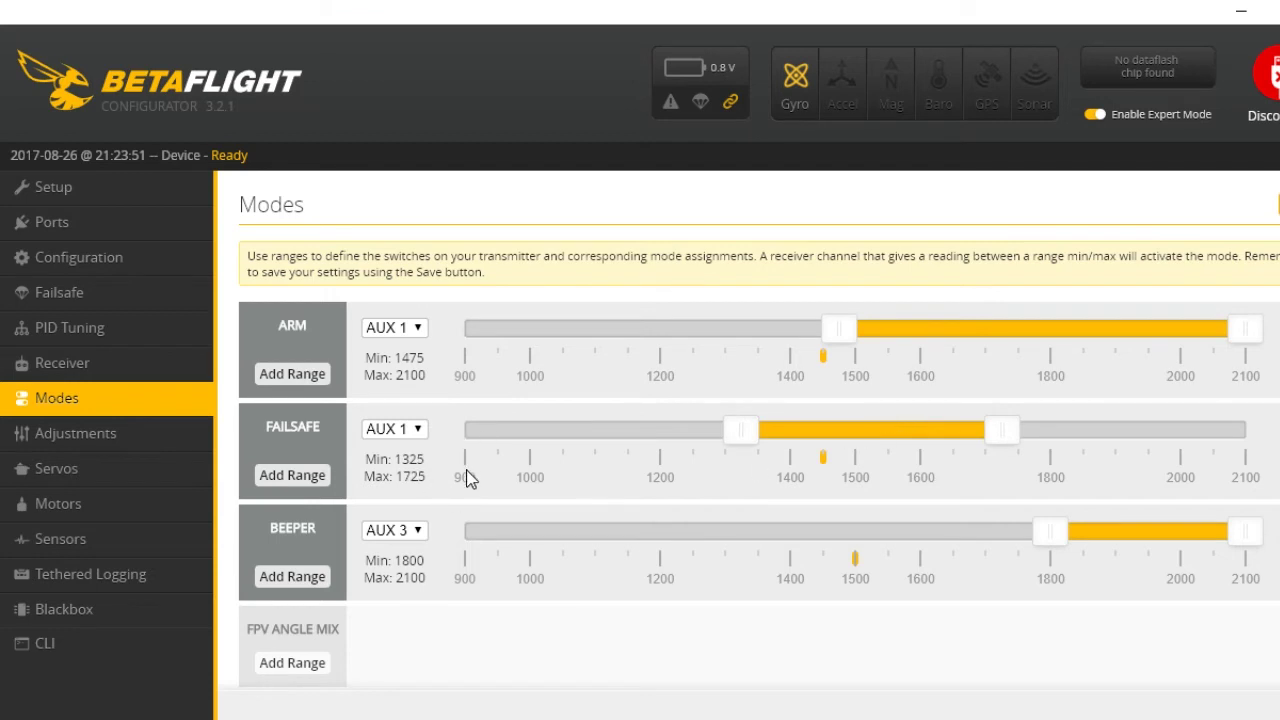
drag(900, 433, 586, 437)
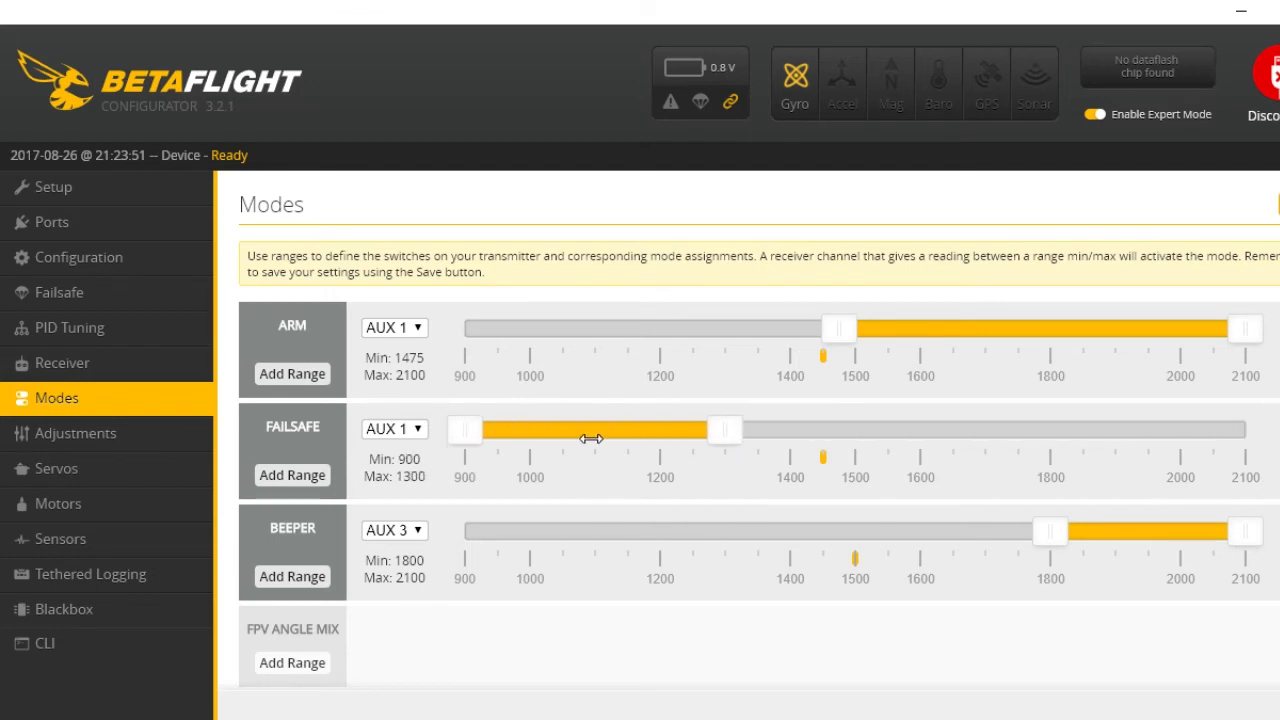
click(418, 431)
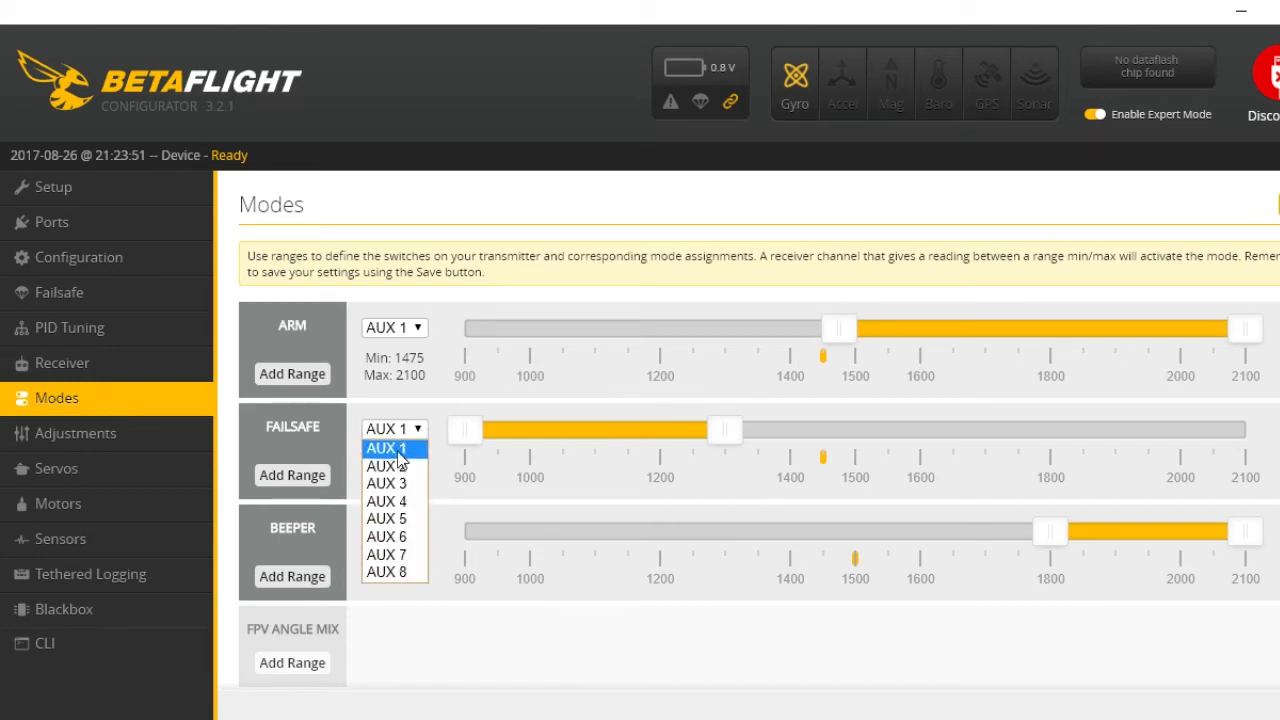
click(398, 451)
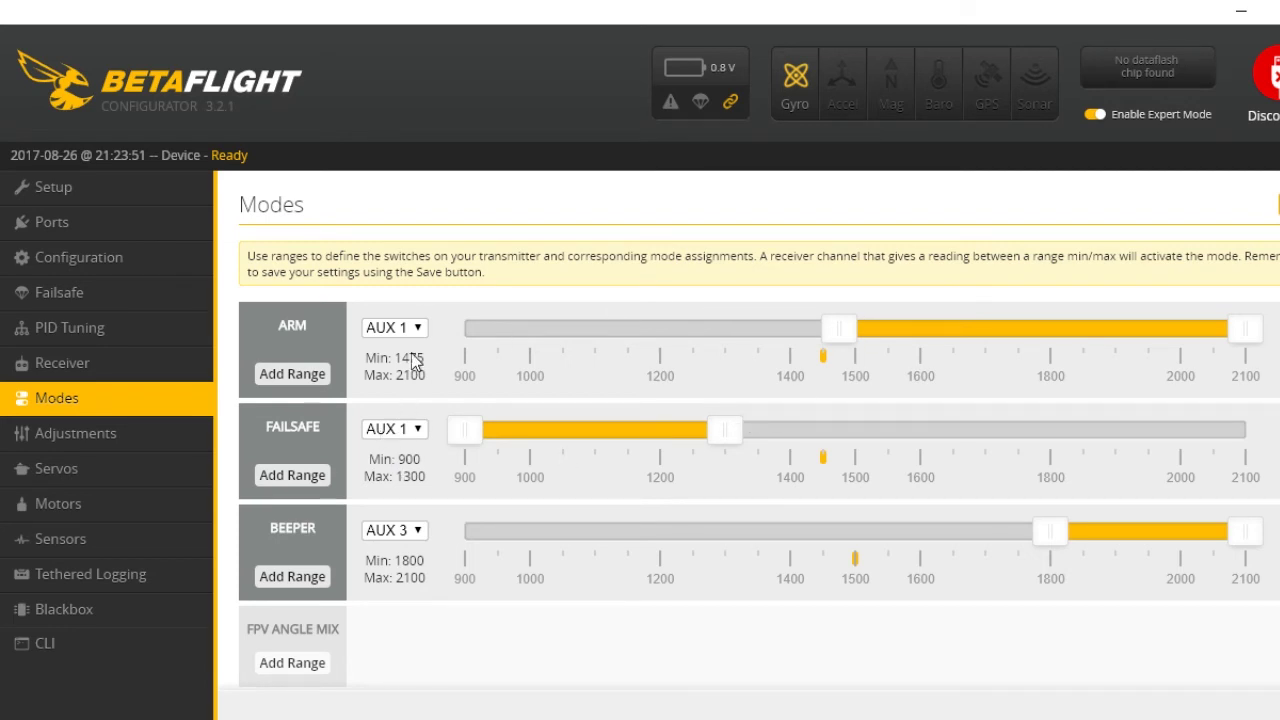
Keep ARM on AUX 1 and adjust the FAILSAFE range's maximum to 1550, 1475 and finally 1400
click(395, 327)
click(412, 328)
drag(729, 438, 884, 438)
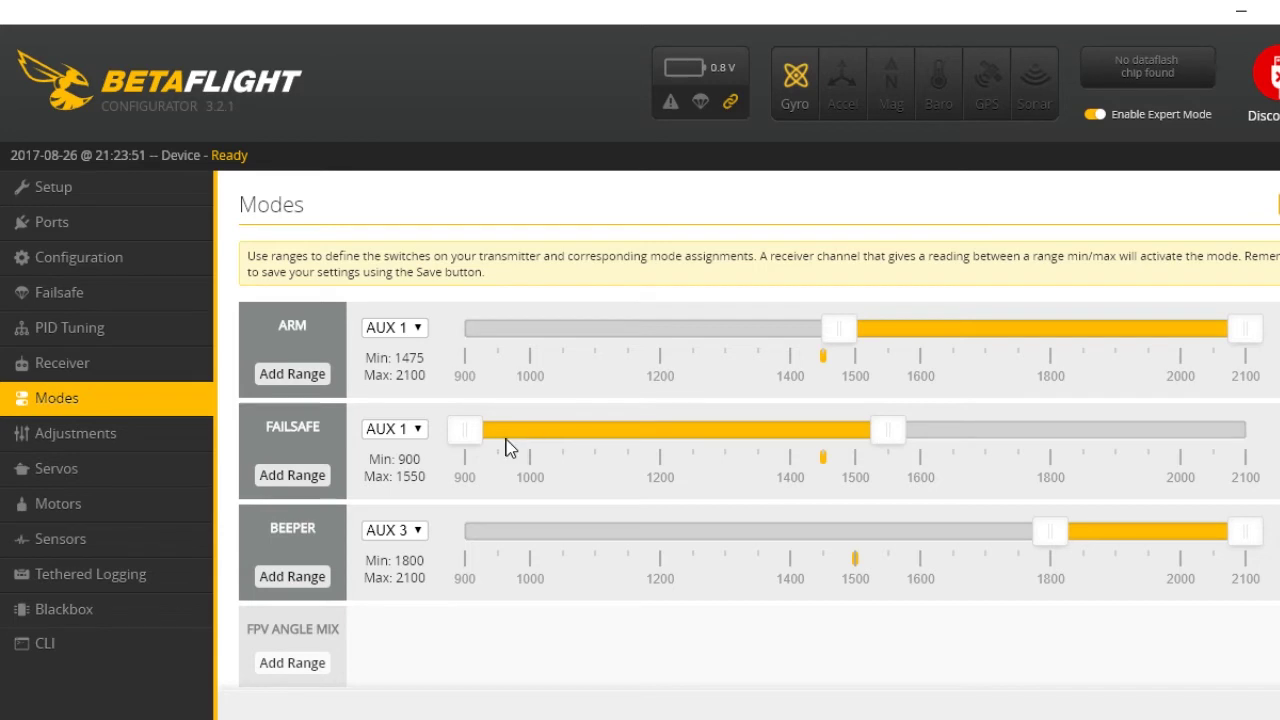
drag(894, 431, 846, 440)
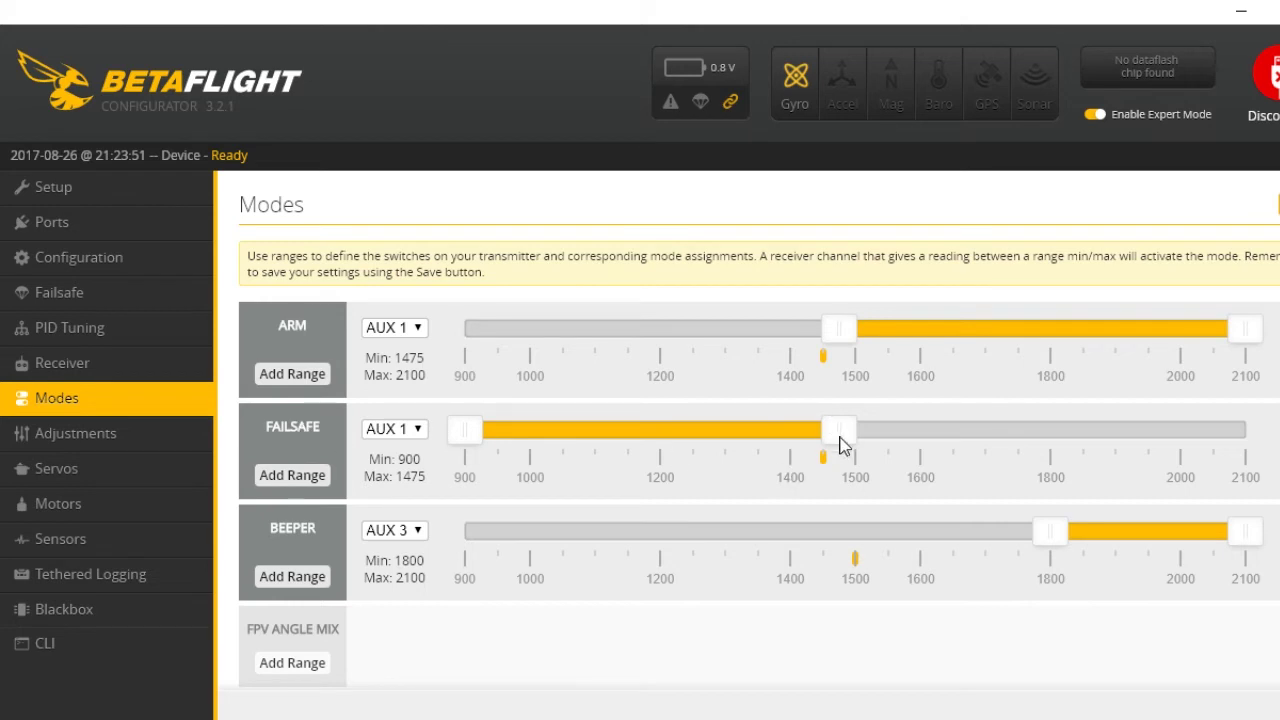
drag(829, 440, 790, 438)
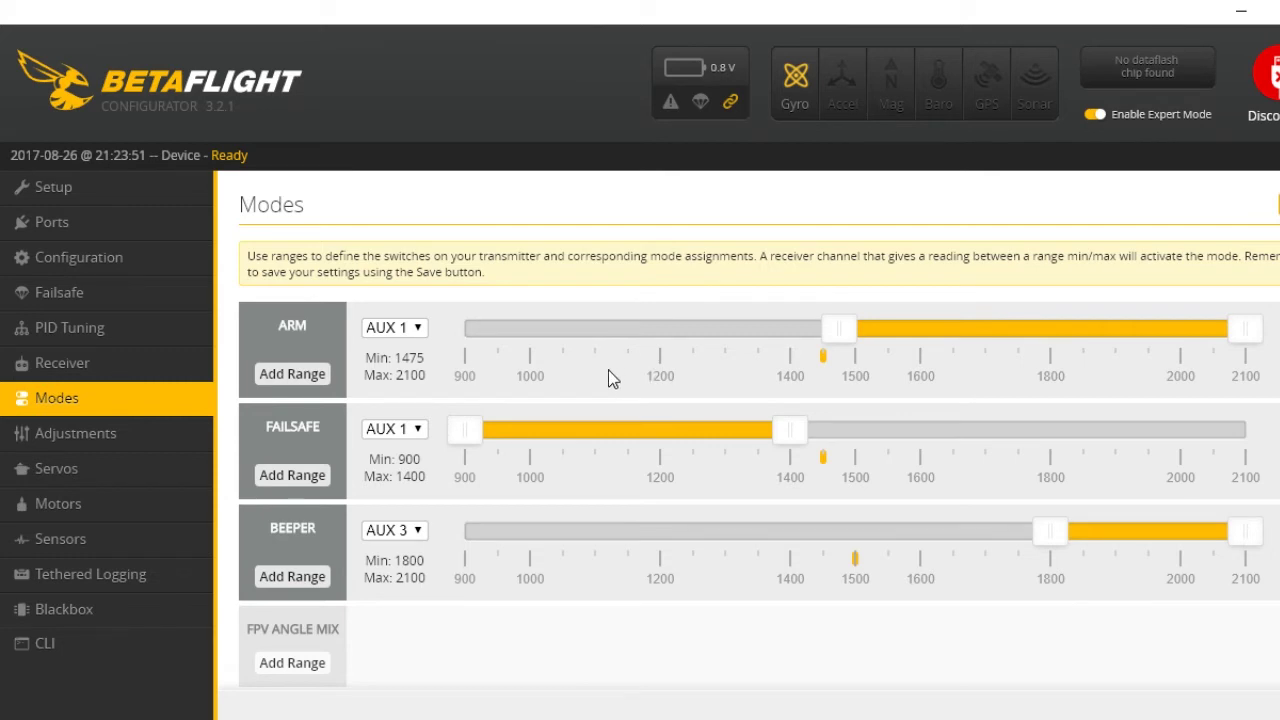
Raise the ARM range's minimum to 1550 and delete the FAILSAFE range
drag(552, 330, 884, 343)
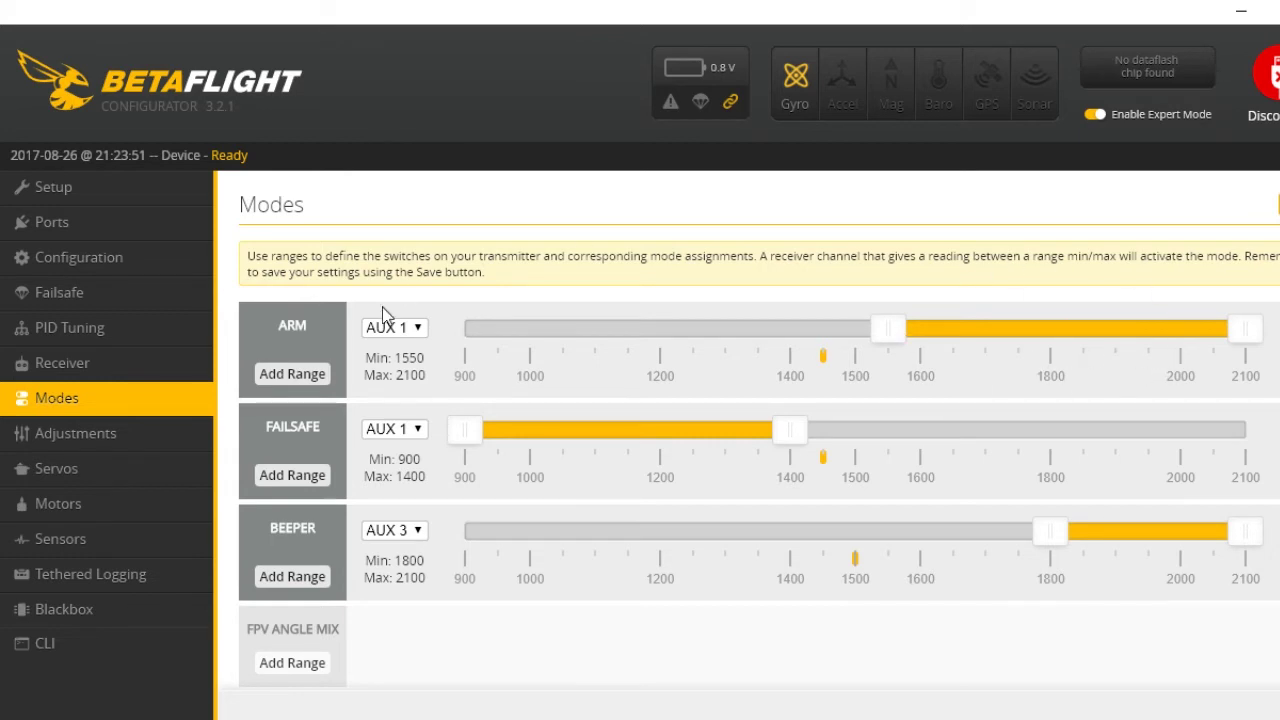
click(1120, 487)
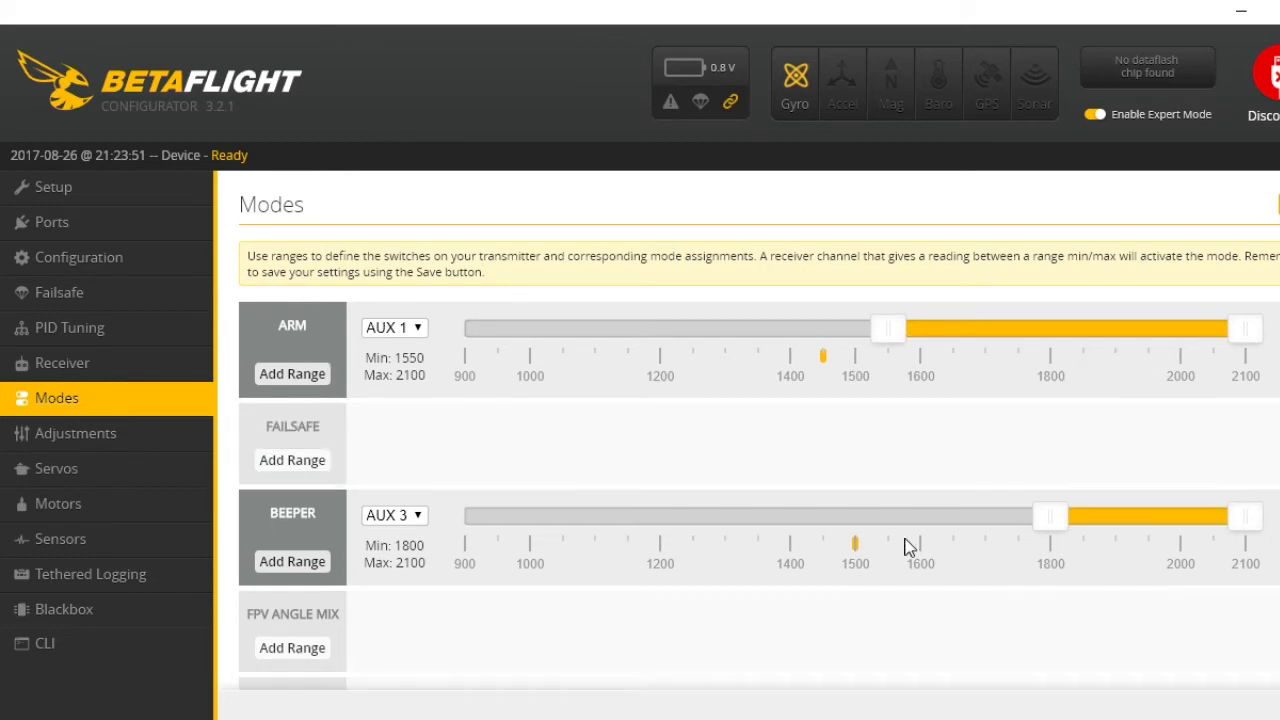
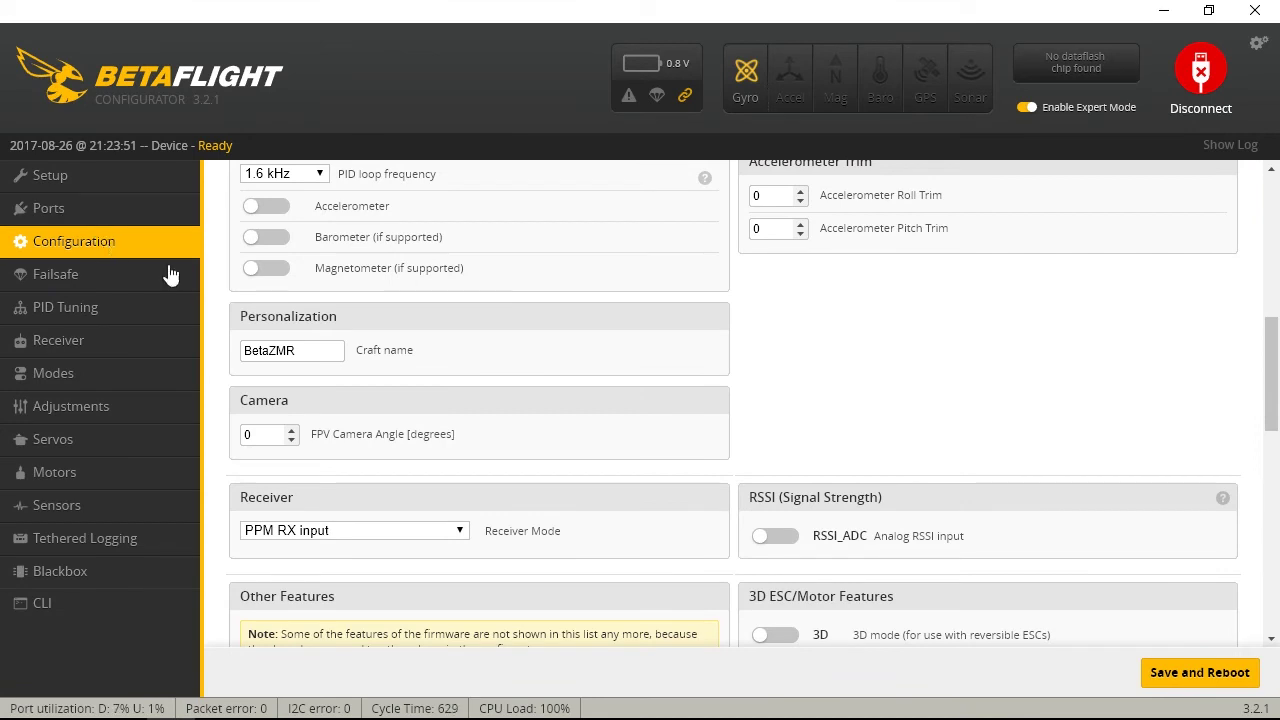
Examine the AIRMODE option among the Other Features of the configuration
scroll(626, 389, down, 7)
scroll(545, 268, up, 1)
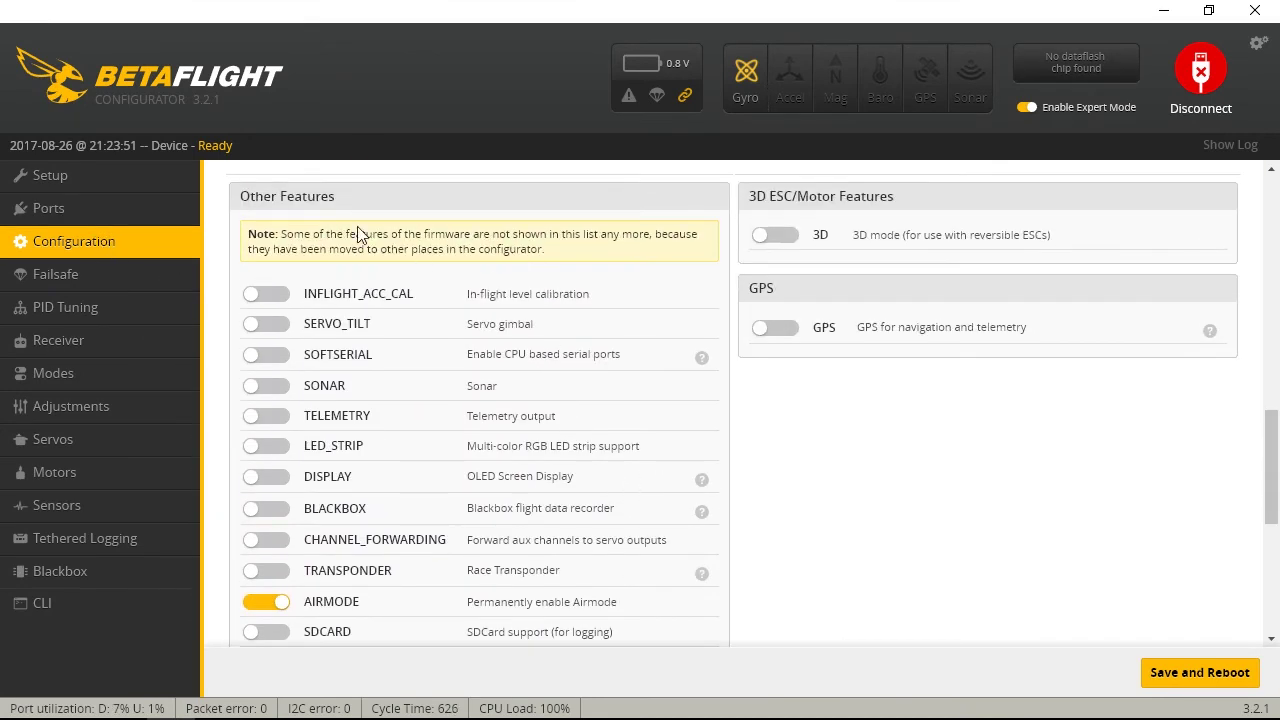
scroll(372, 215, down, 2)
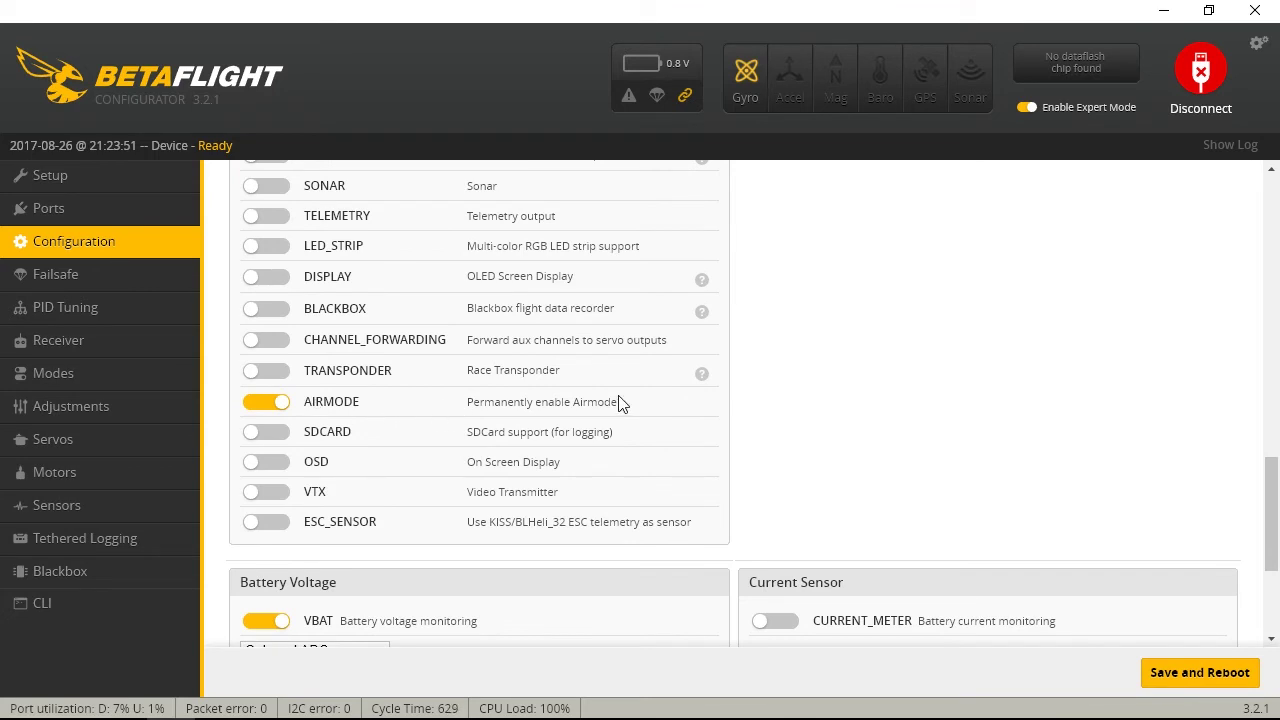
scroll(630, 385, up, 1)
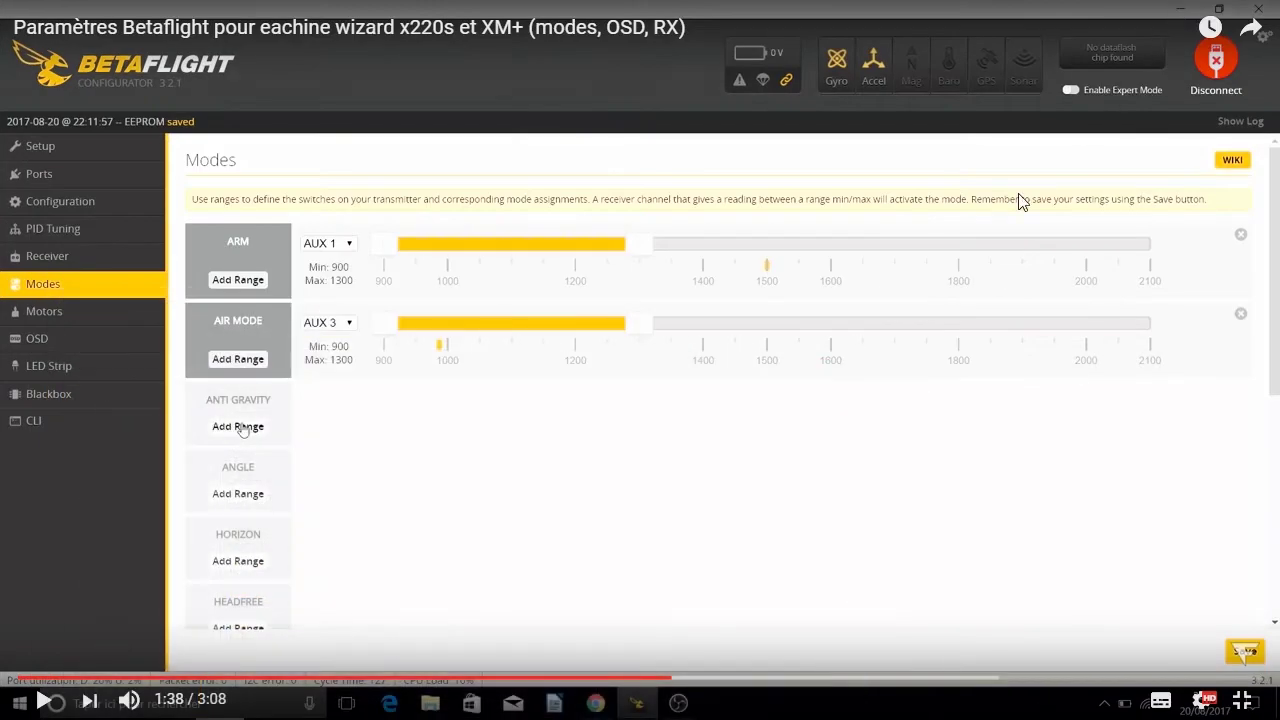
Resume the reference video through the addition of the ANTI GRAVITY range and pause it
click(720, 322)
click(238, 427)
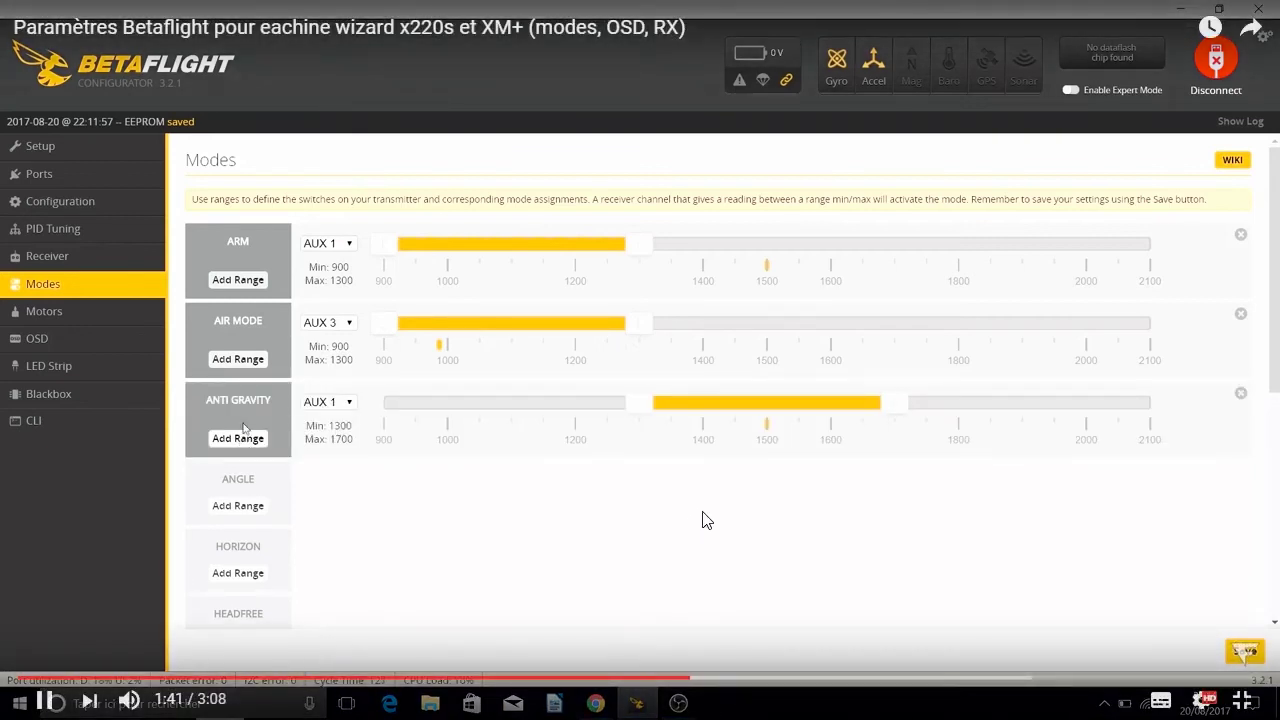
click(700, 517)
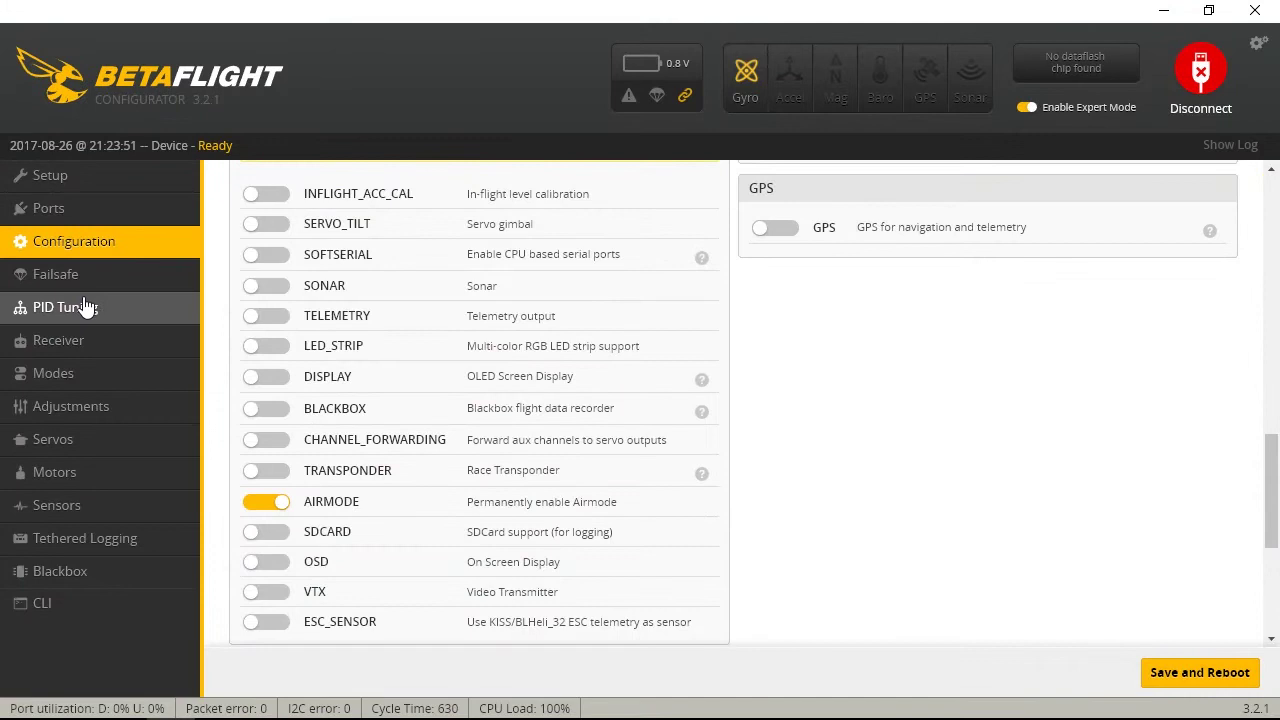
Examine the Integral values of roll, pitch and yaw in the PID tuning, along with the rates preview, throttle and TPA settings
click(86, 305)
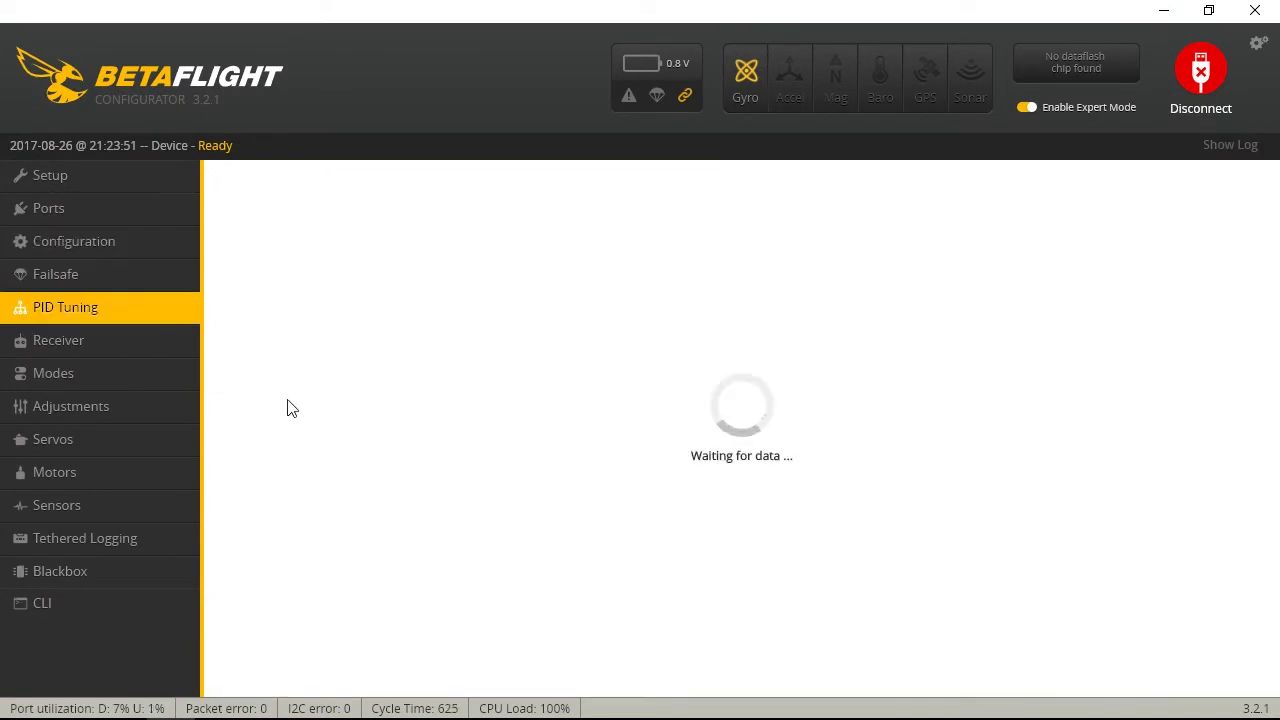
double_click(452, 412)
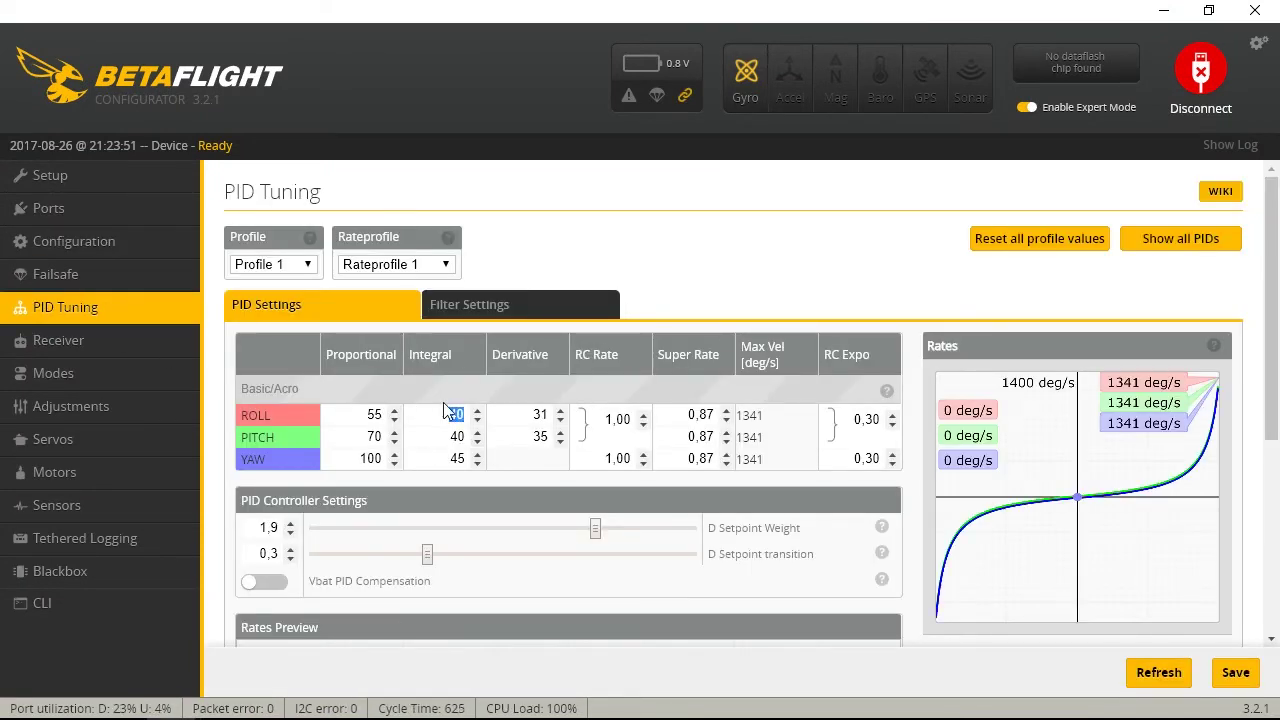
drag(447, 414, 456, 414)
click(447, 415)
drag(435, 417, 463, 462)
click(451, 458)
double_click(457, 414)
click(670, 300)
scroll(427, 416, down, 2)
scroll(734, 403, down, 2)
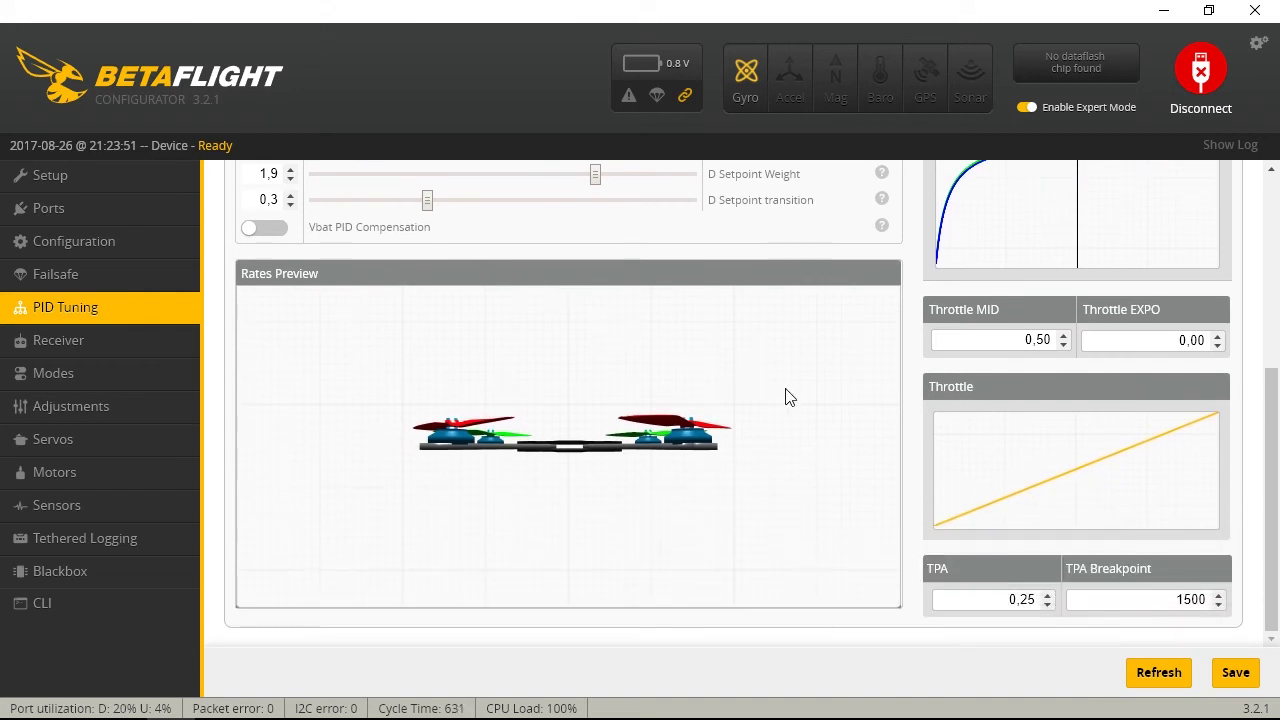
scroll(789, 397, up, 2)
scroll(869, 457, up, 2)
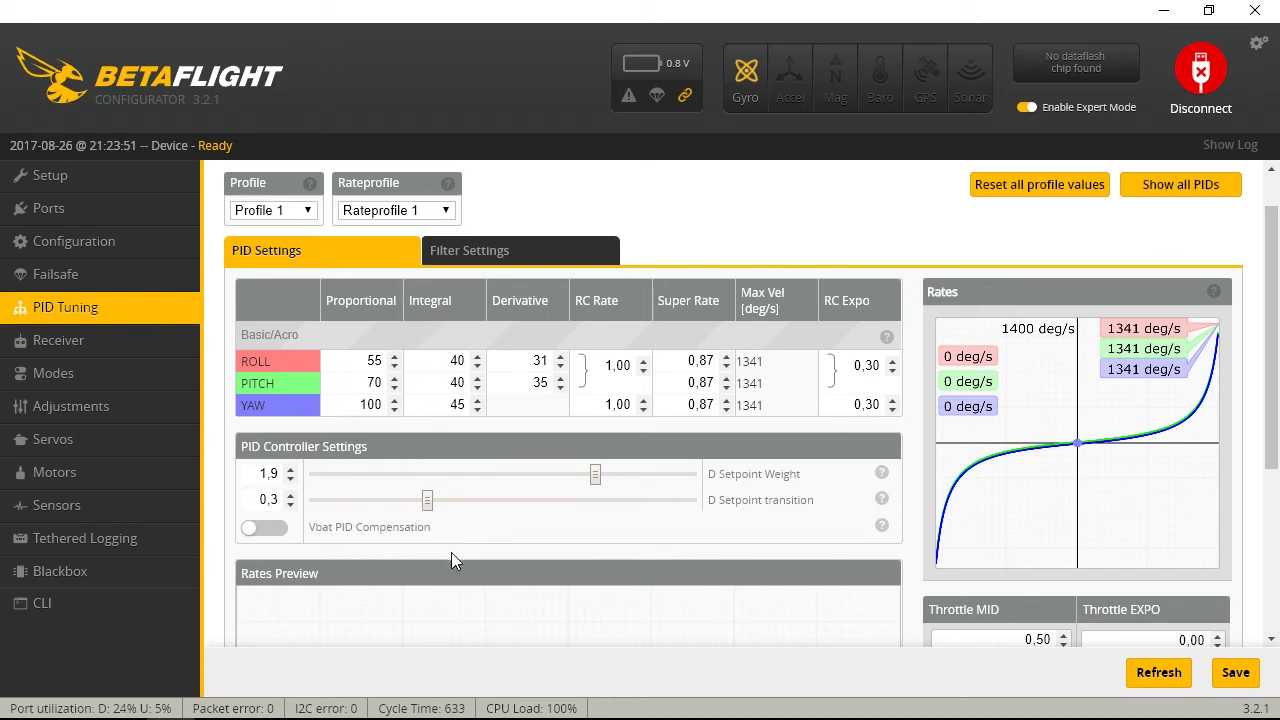
double_click(452, 360)
click(460, 424)
Switch back to the reference video, play the rest of its Modes section and pause it at the OSD settings
click(1175, 9)
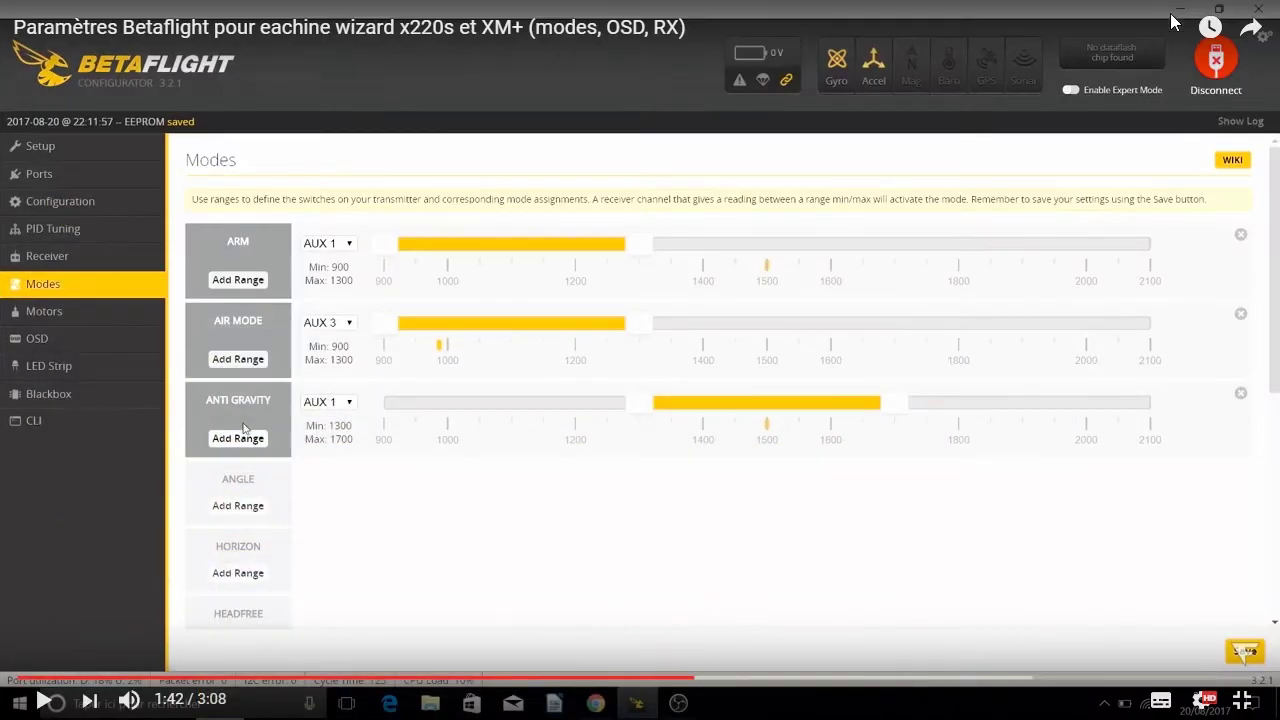
click(243, 428)
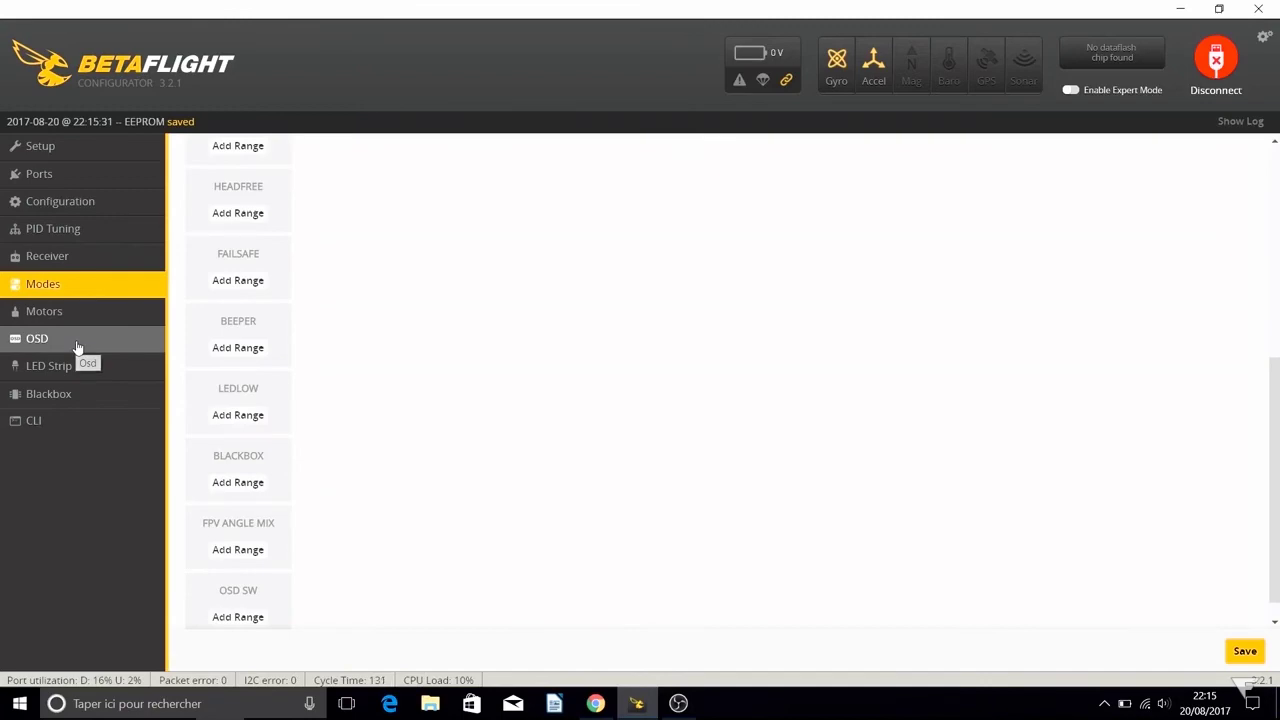
key(Left)
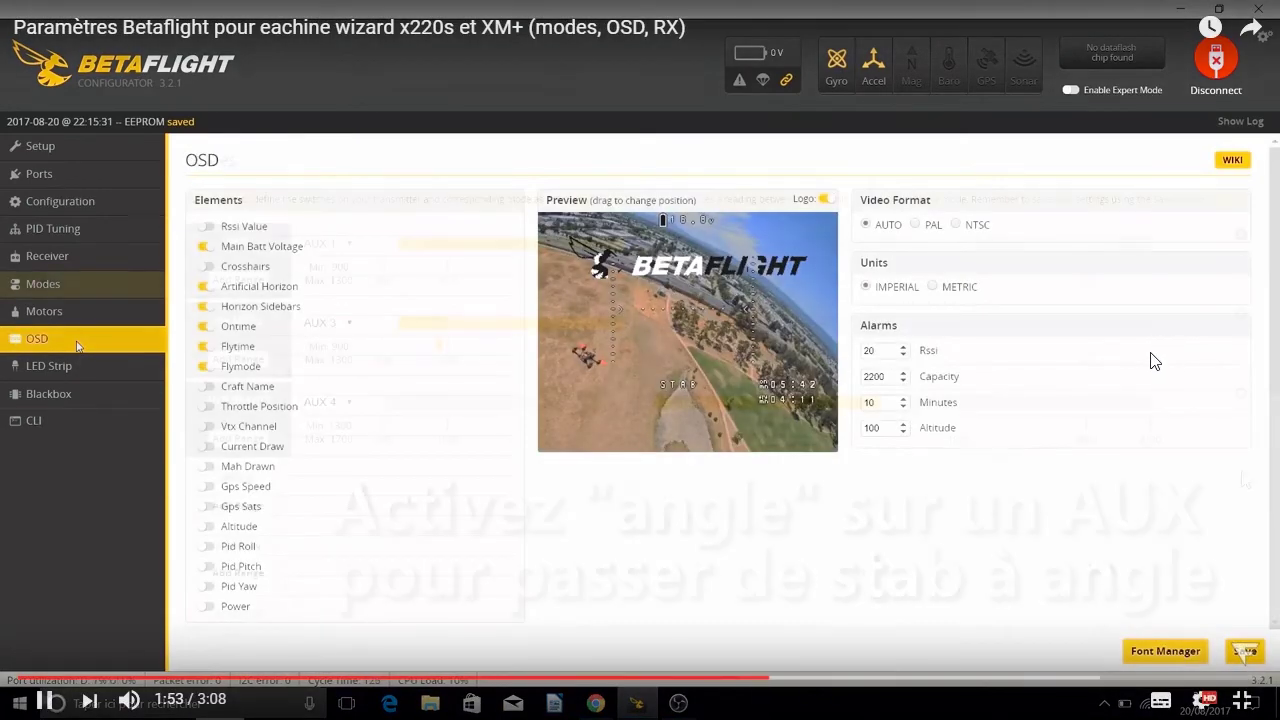
key(space)
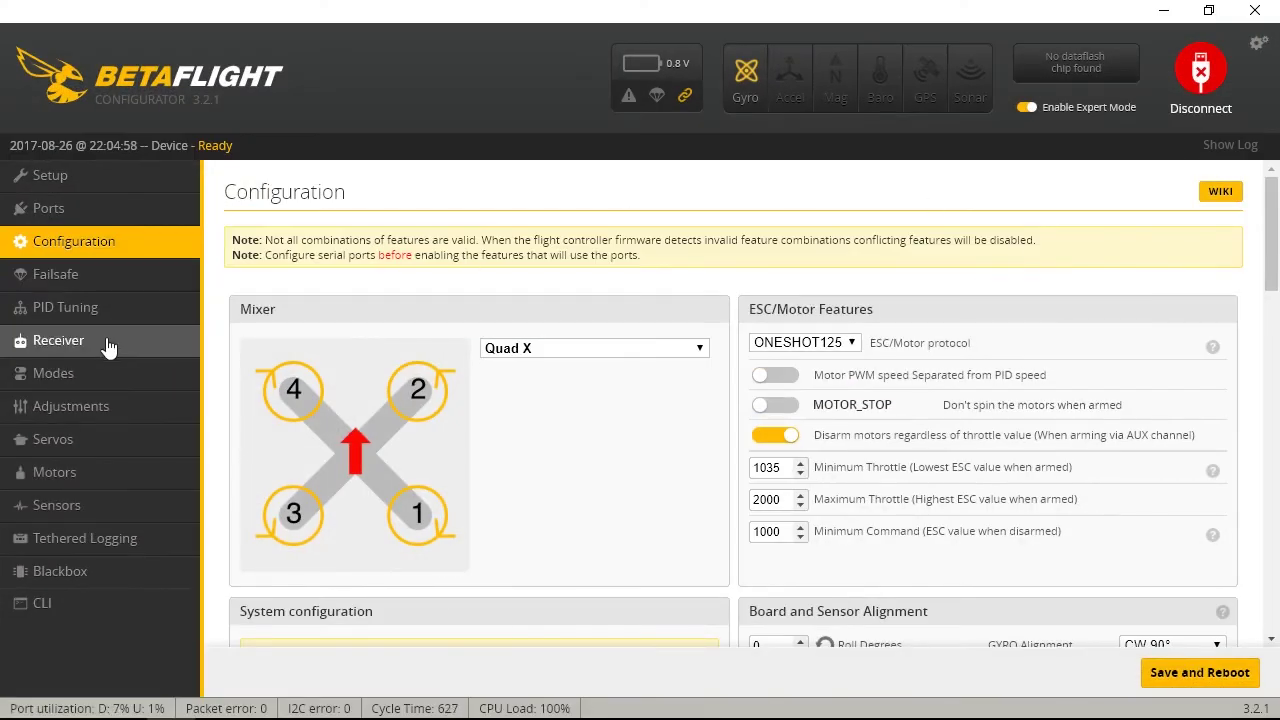
Add ranges for the FPV ANGLE MIX and OSD SW modes in the Modes settings
click(106, 340)
click(112, 382)
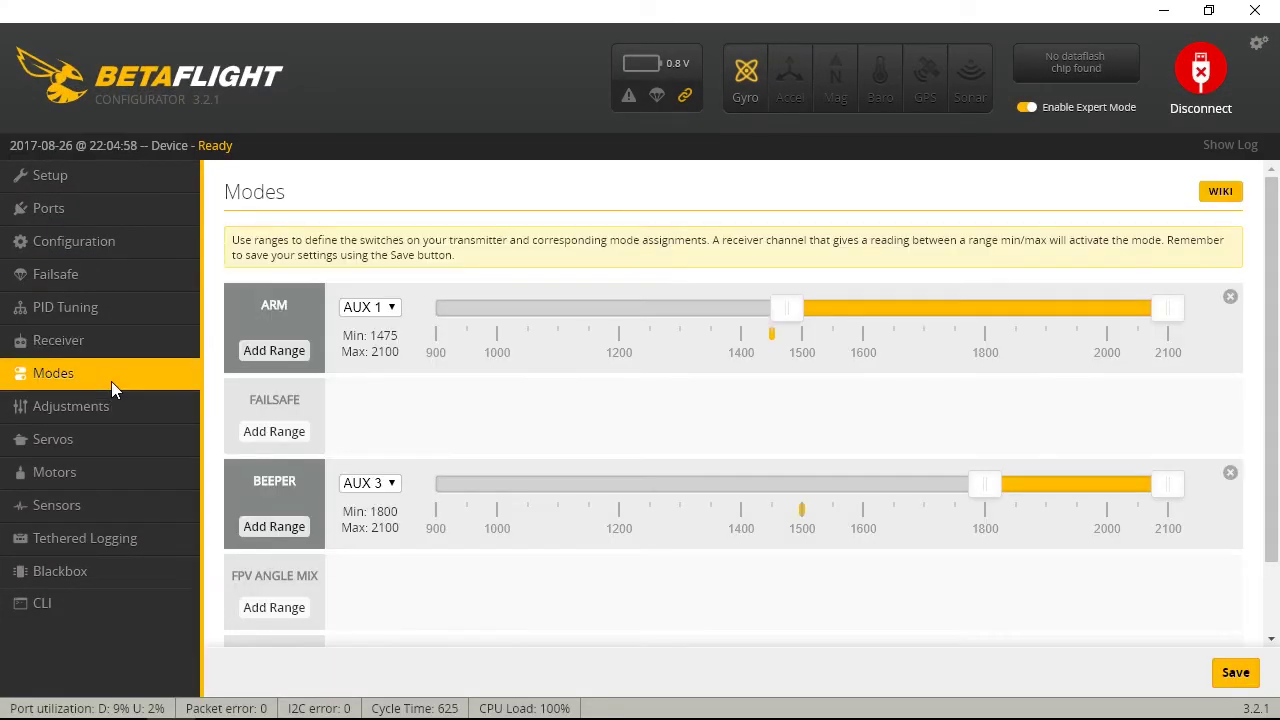
scroll(340, 392, down, 1)
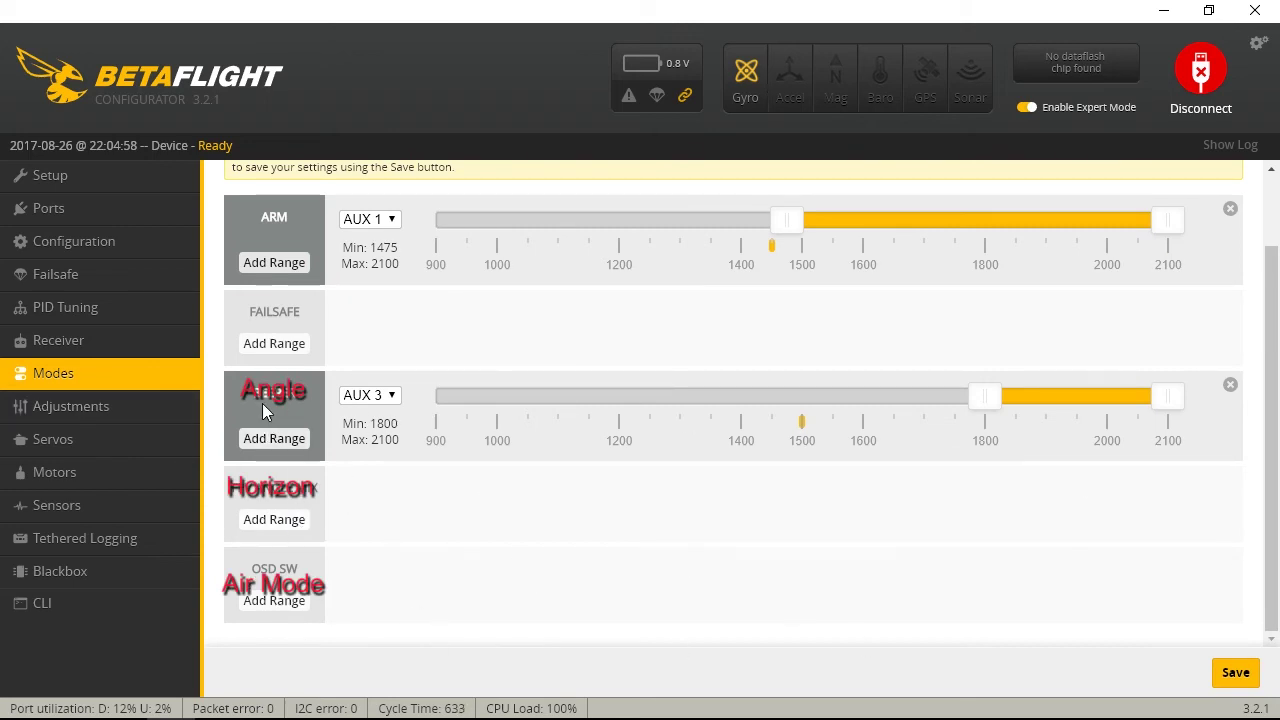
click(278, 520)
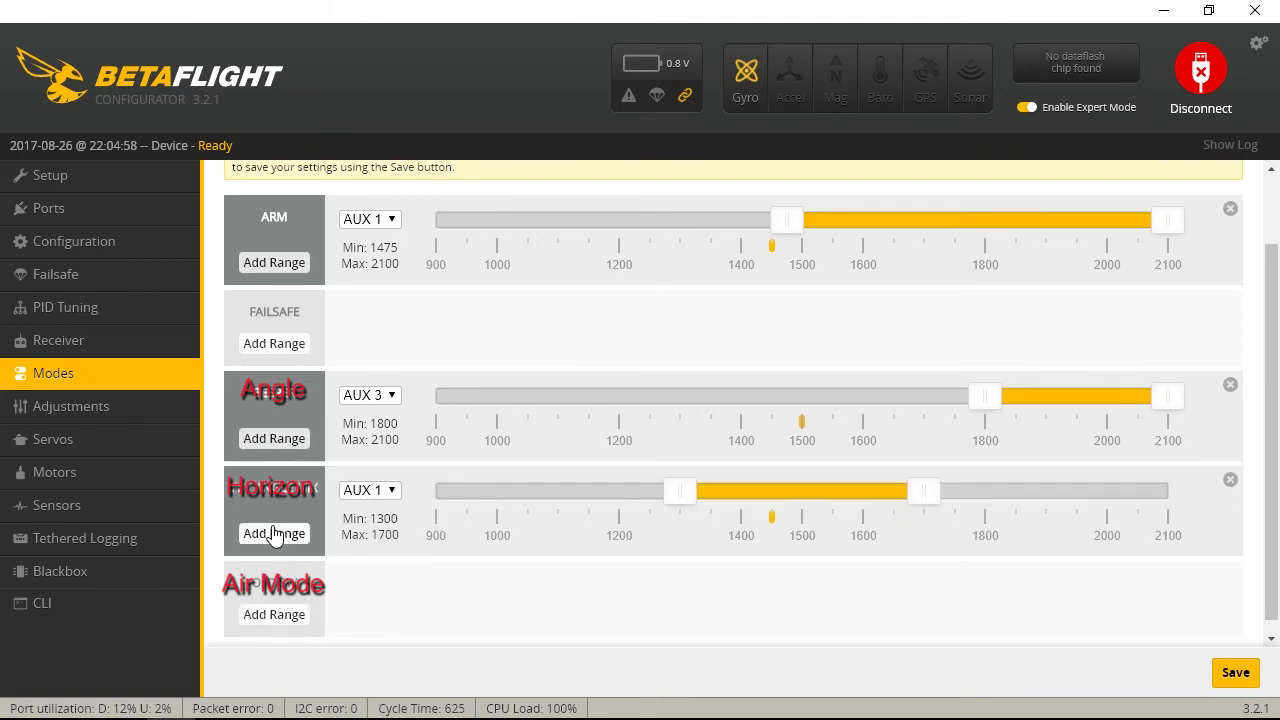
click(277, 615)
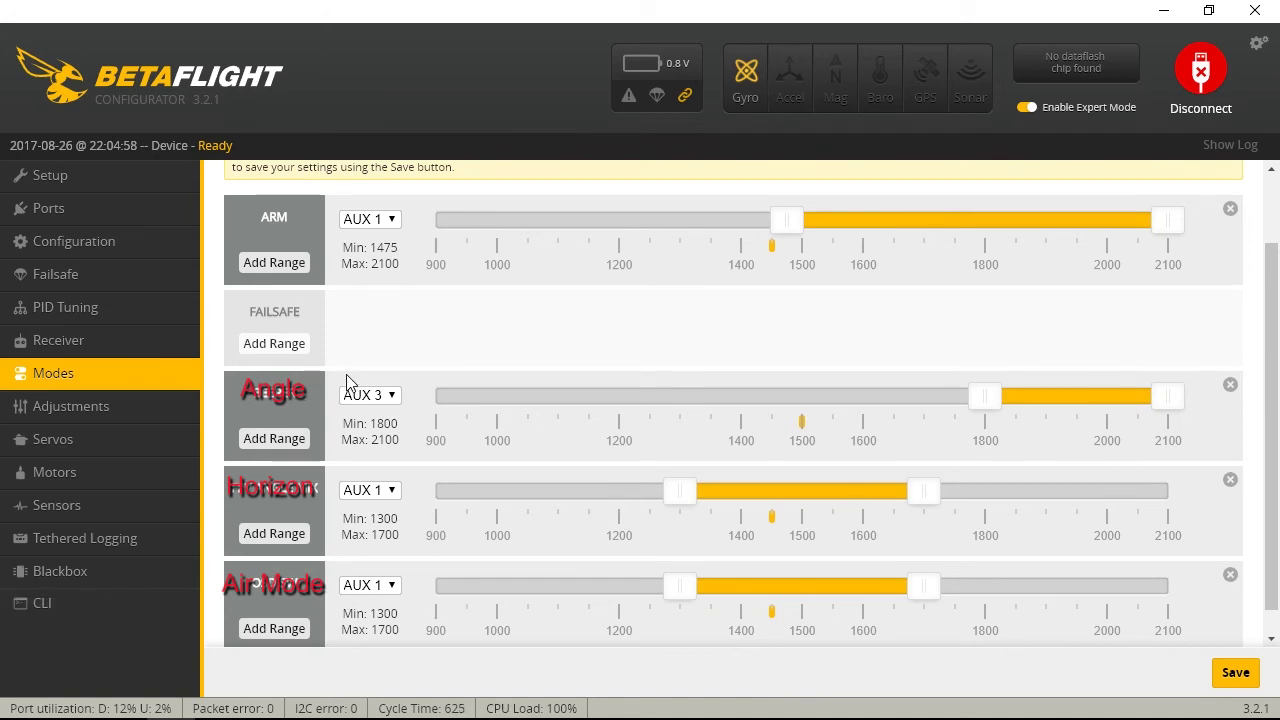
Assign the three mode ranges below FAILSAFE to AUX 5, setting the first to 900–1300 and the OSD SW range to 1700–2100
click(390, 395)
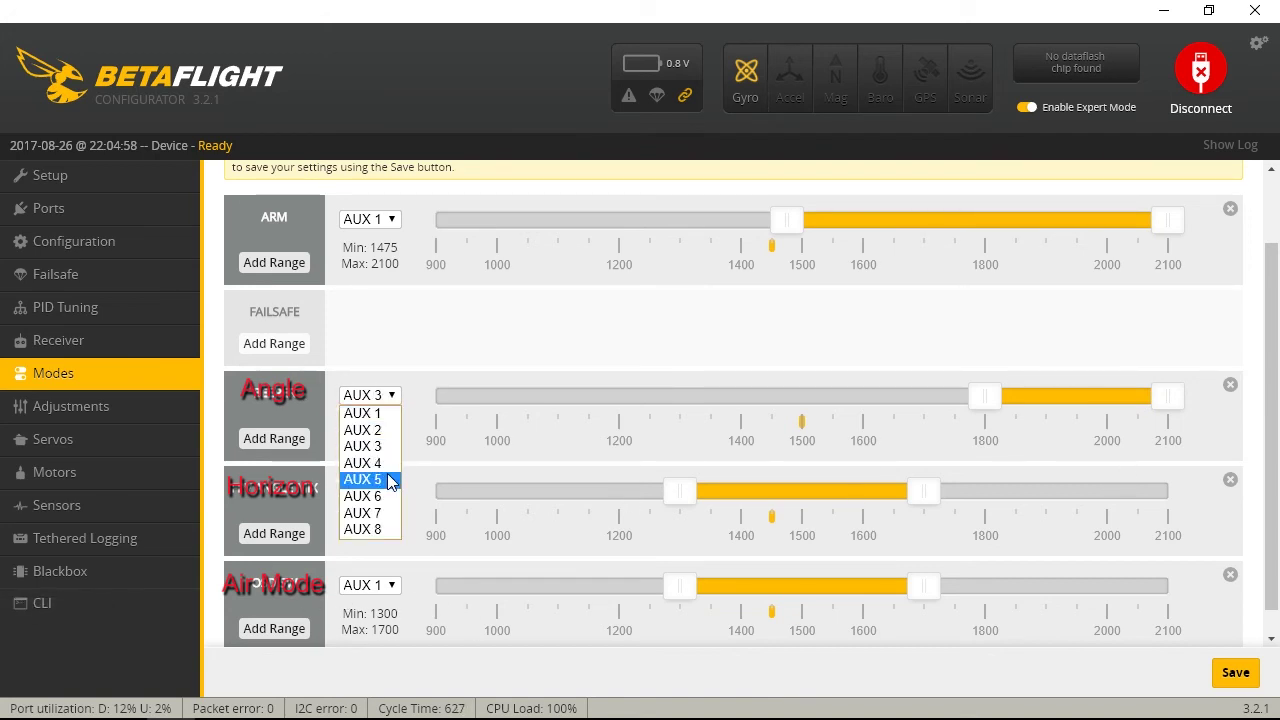
click(390, 480)
click(385, 490)
click(388, 574)
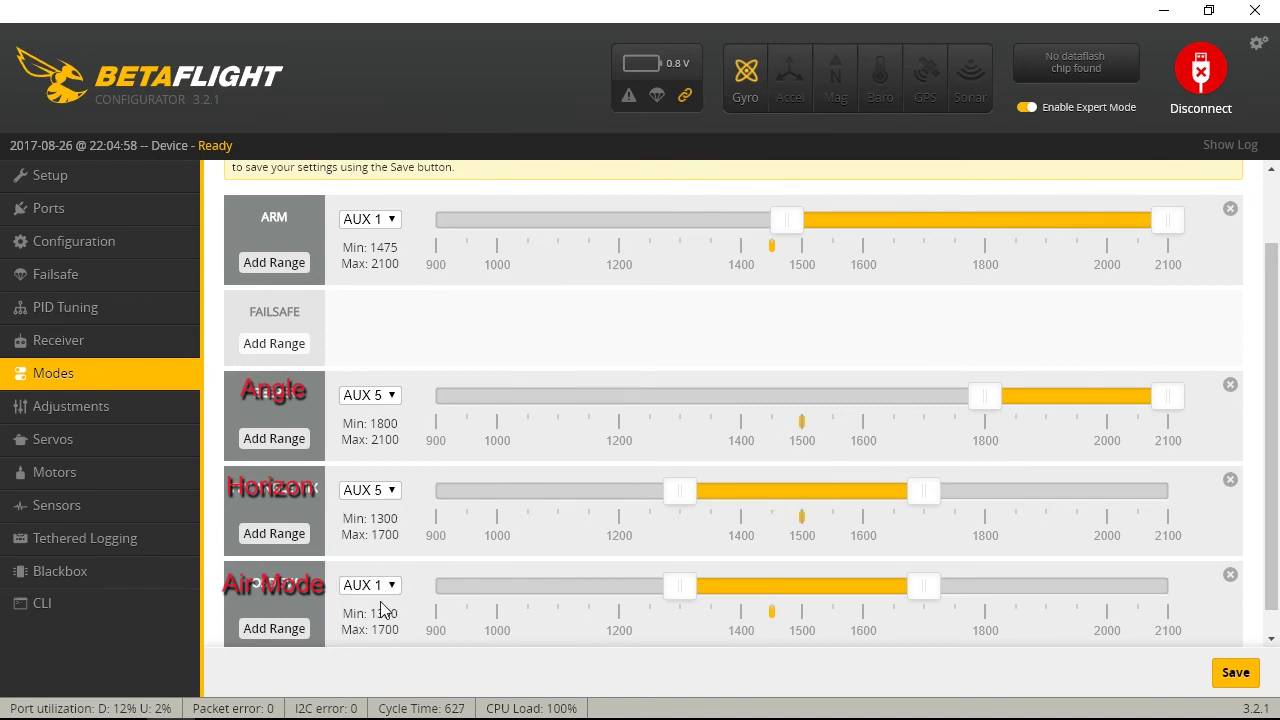
click(372, 585)
click(368, 520)
drag(1066, 405, 678, 403)
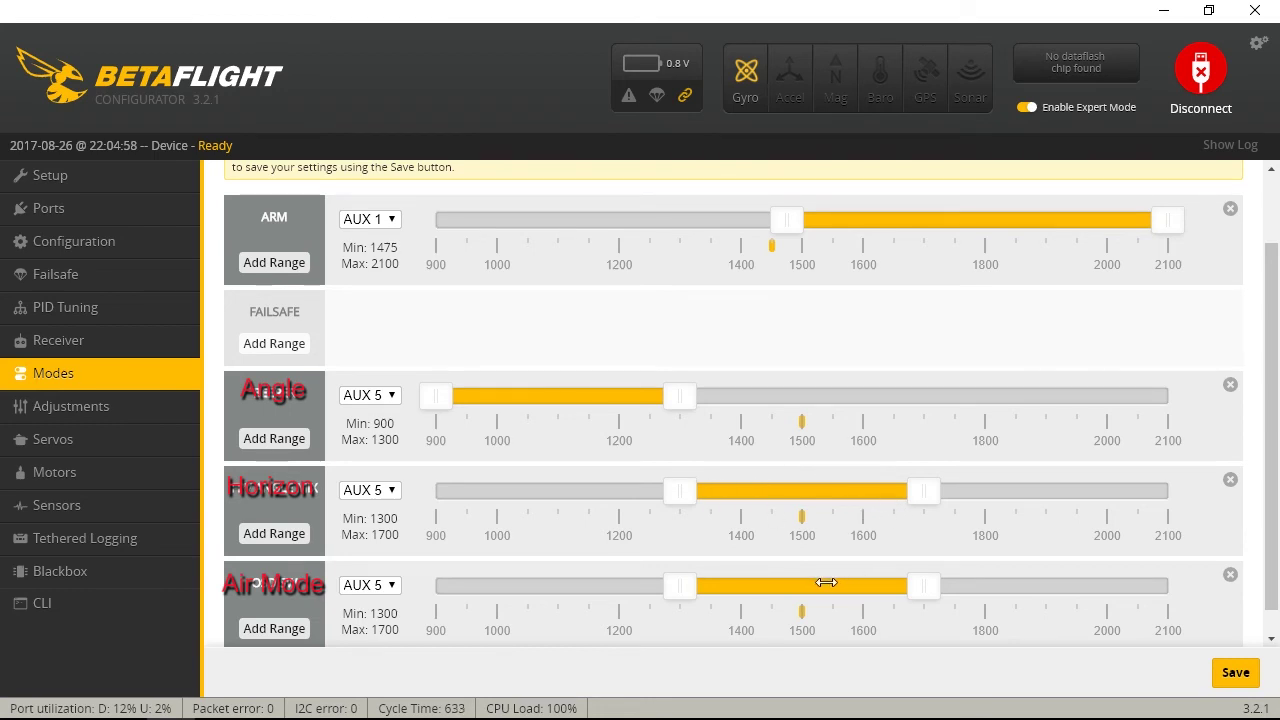
drag(823, 583, 1079, 589)
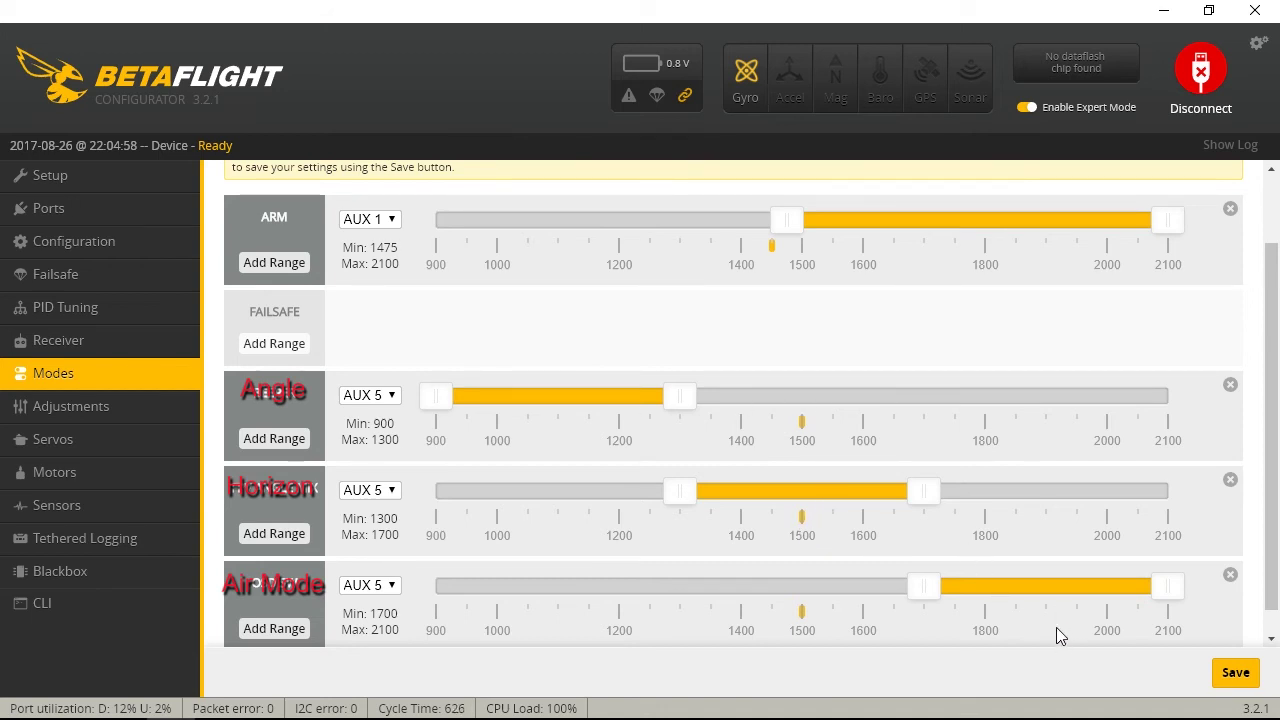
Delete the FPV ANGLE MIX and OSD SW ranges, and reload the Modes settings after opening Configuration
click(1230, 480)
click(1230, 560)
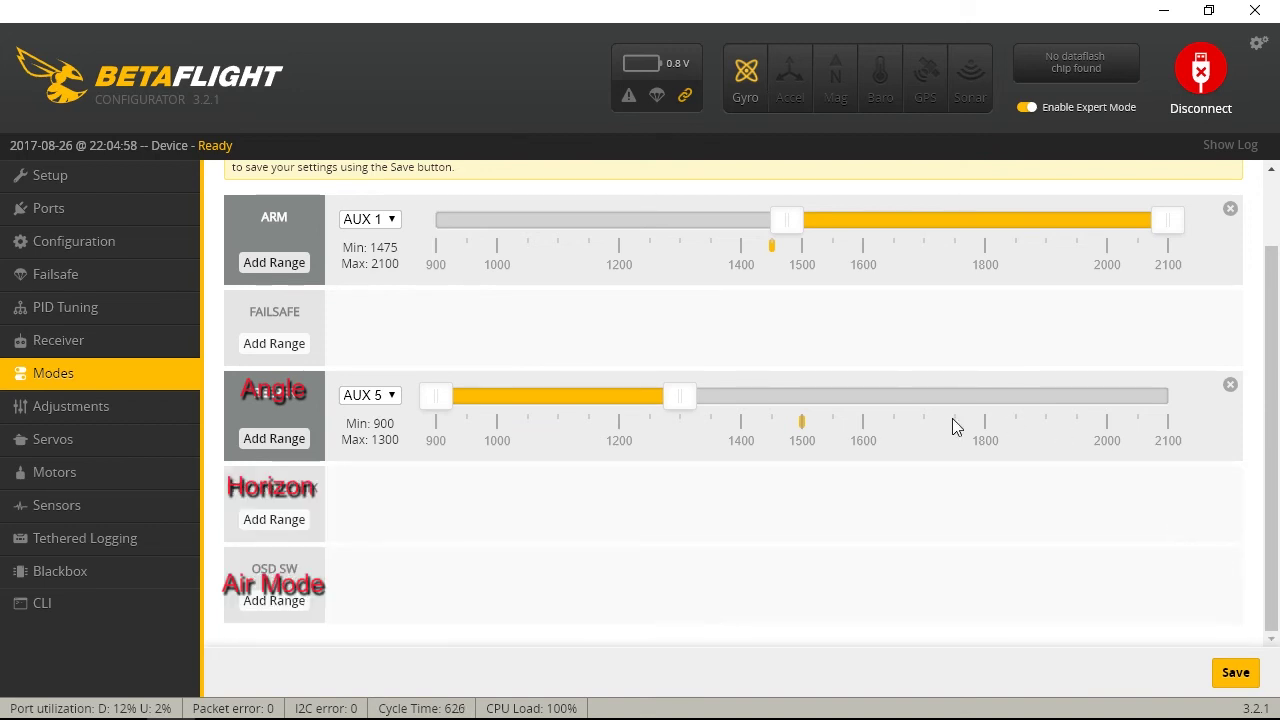
click(78, 248)
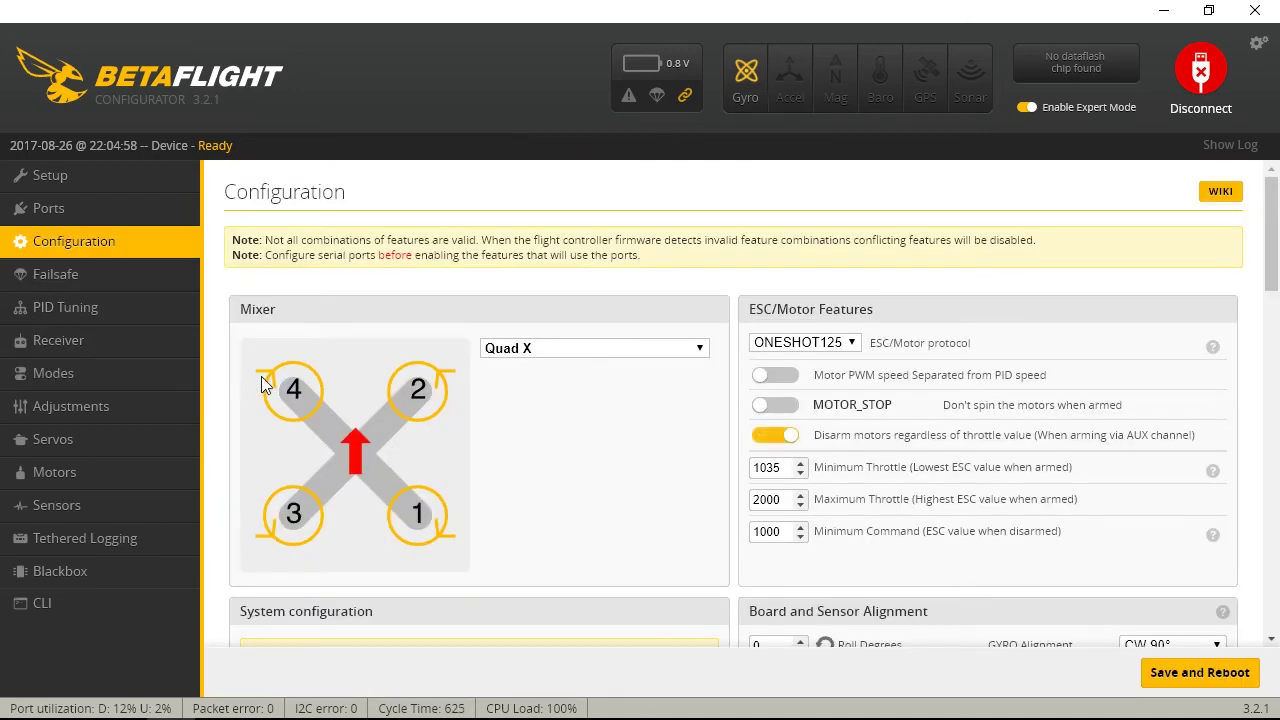
click(130, 373)
Switch back to the reference video, play it into the OSD section and pause it at the Main Batt Voltage element
click(1163, 10)
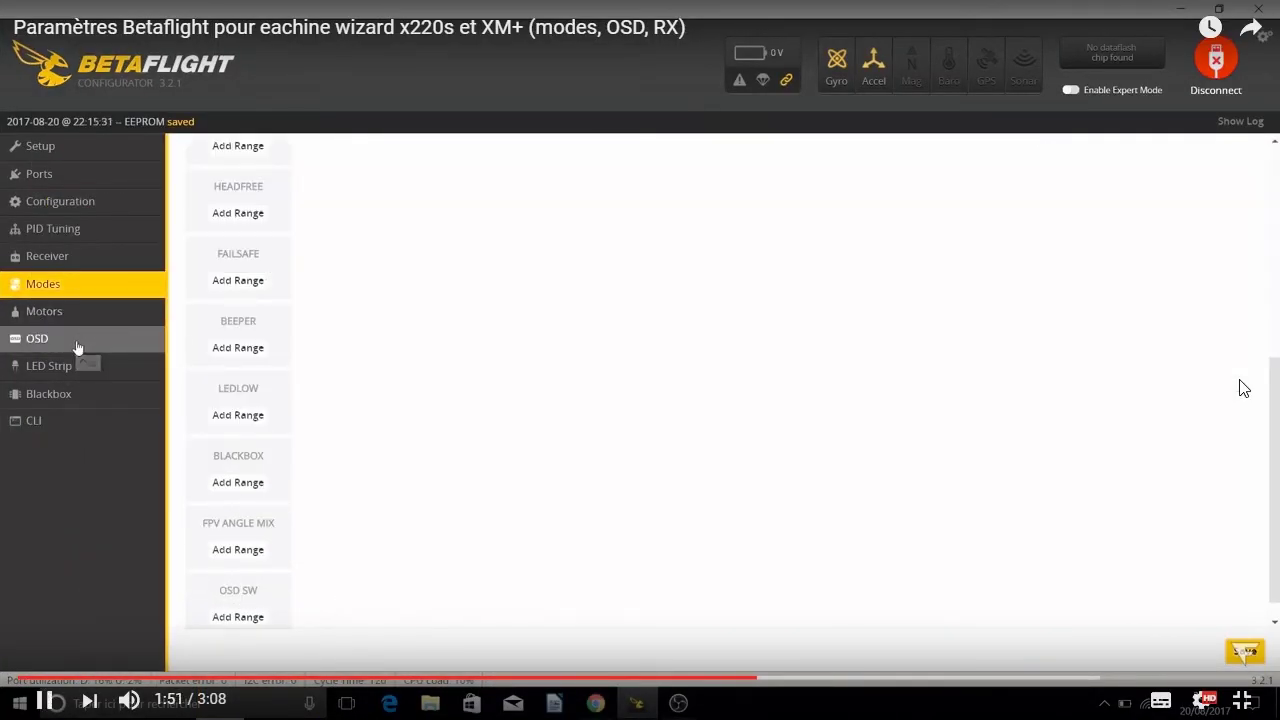
click(84, 341)
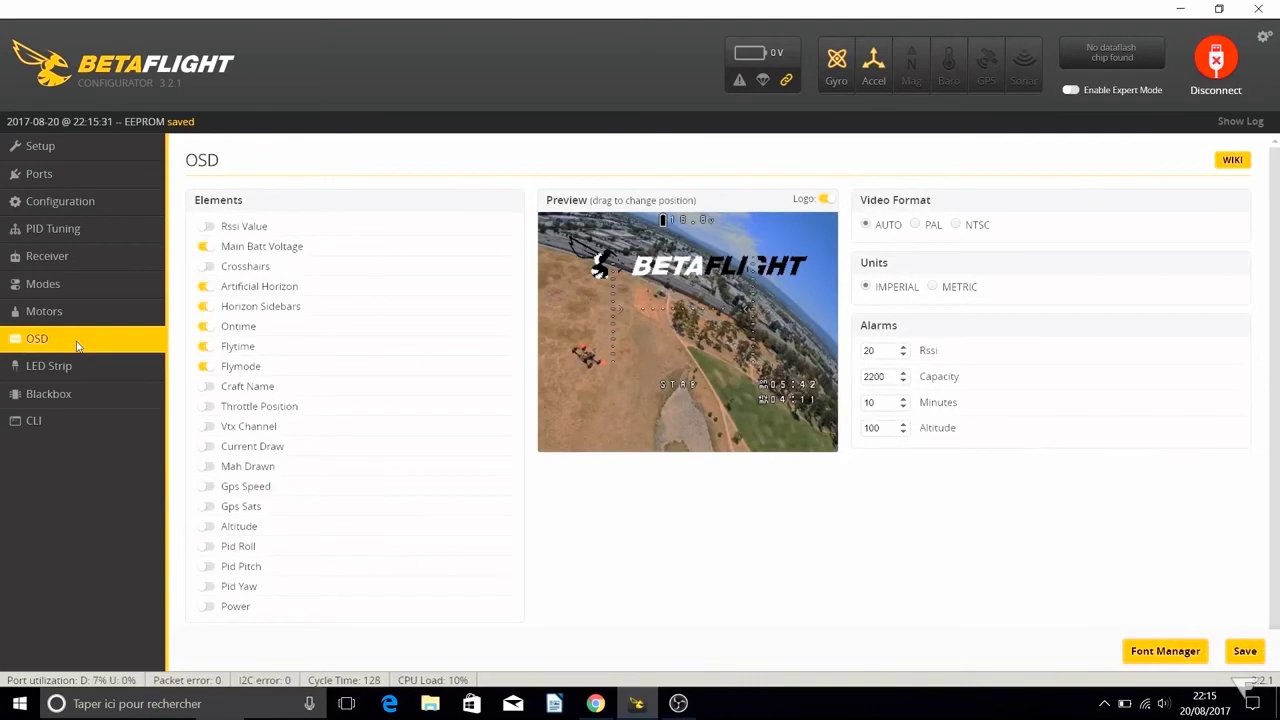
click(1220, 446)
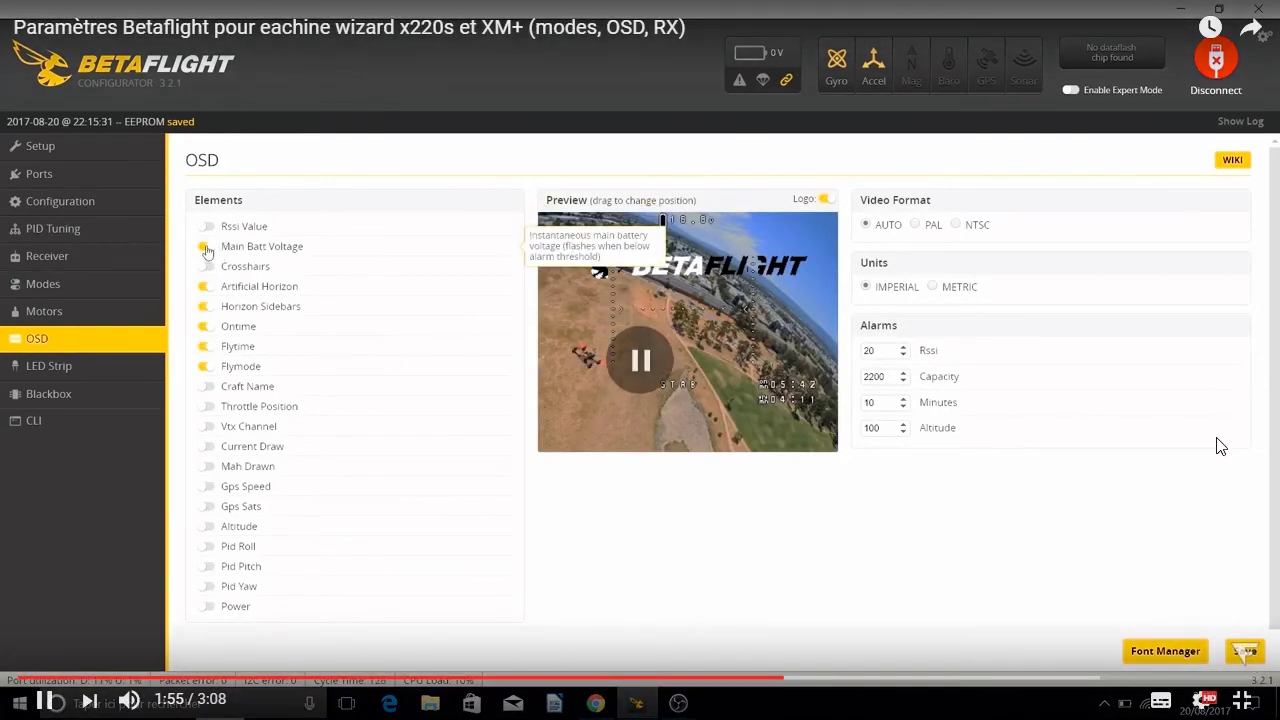